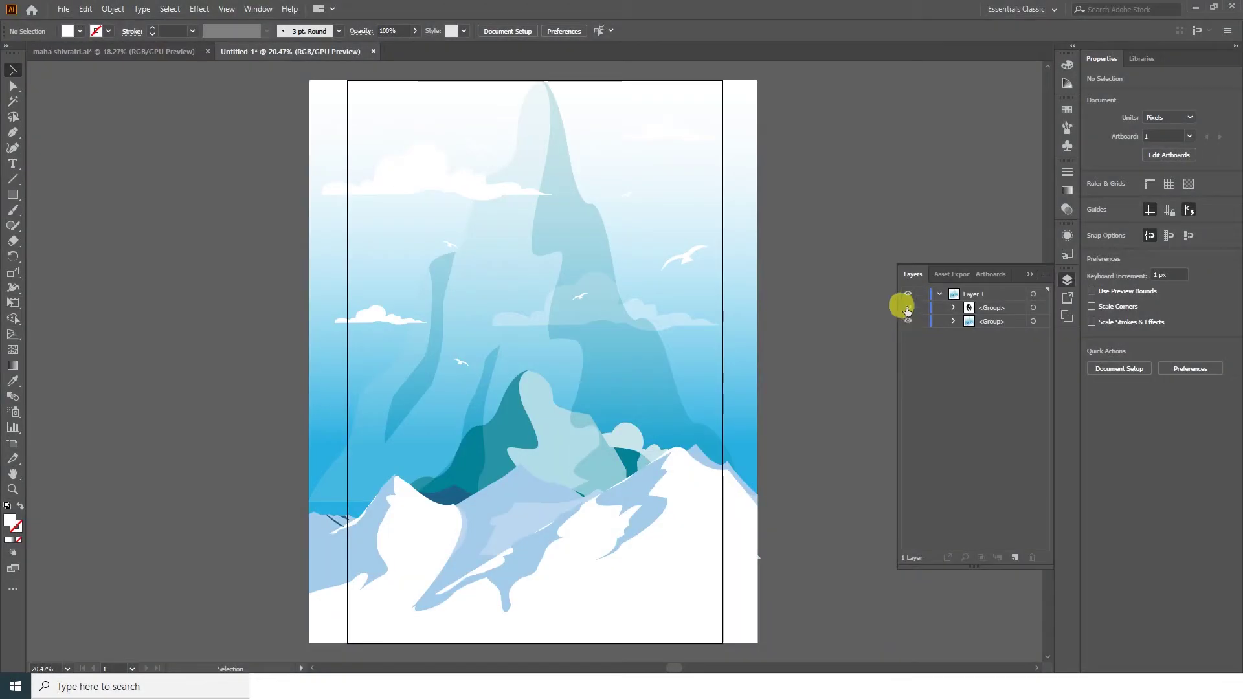
- Turn on visibility of the hidden third-eye tilak and white-stripes group in the Layers panel
{"action": "left_click", "coordinate": [907, 308]}
{"action": "left_click", "coordinate": [540, 313]}
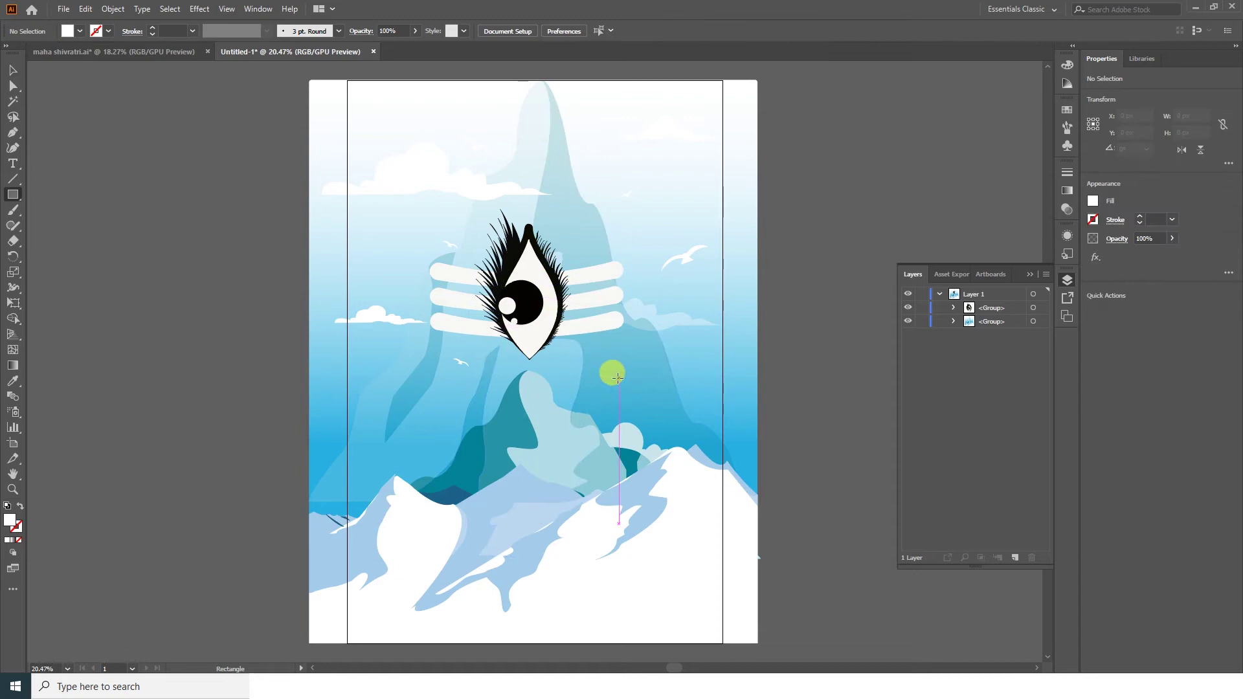
- Draw a 2000×3000 px rectangle centred horizontally and vertically on the artboard
{"action": "left_click", "coordinate": [618, 378]}
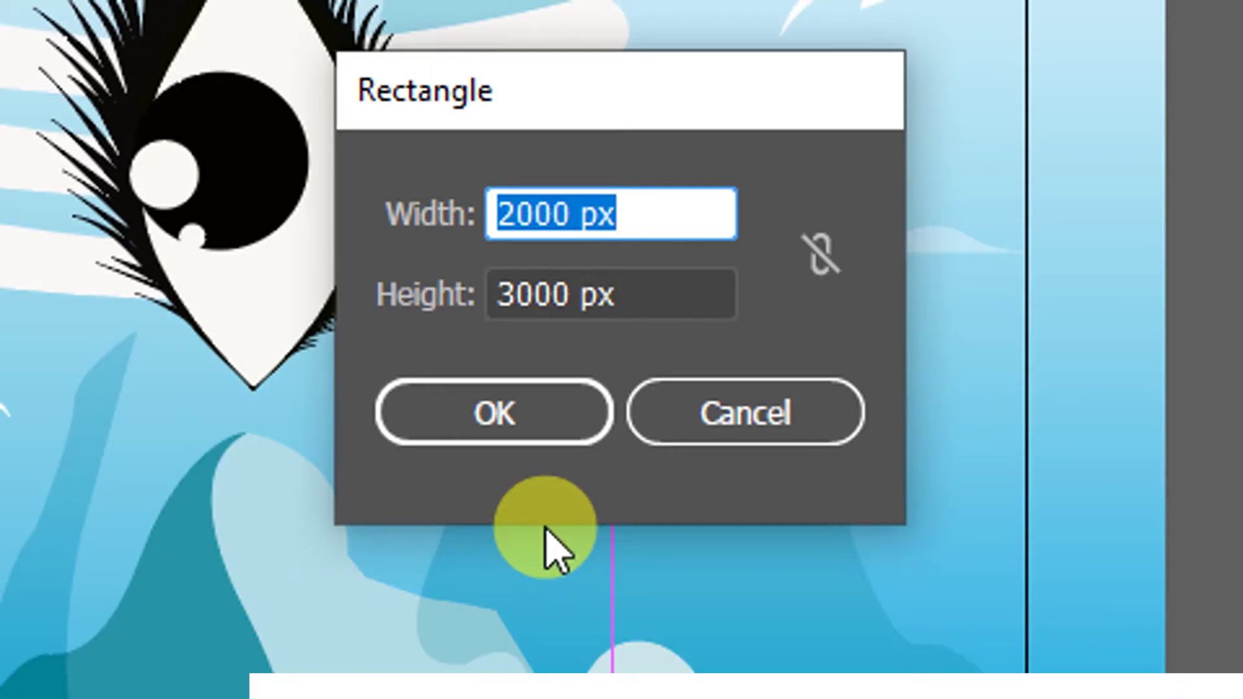
{"action": "left_click", "coordinate": [497, 440]}
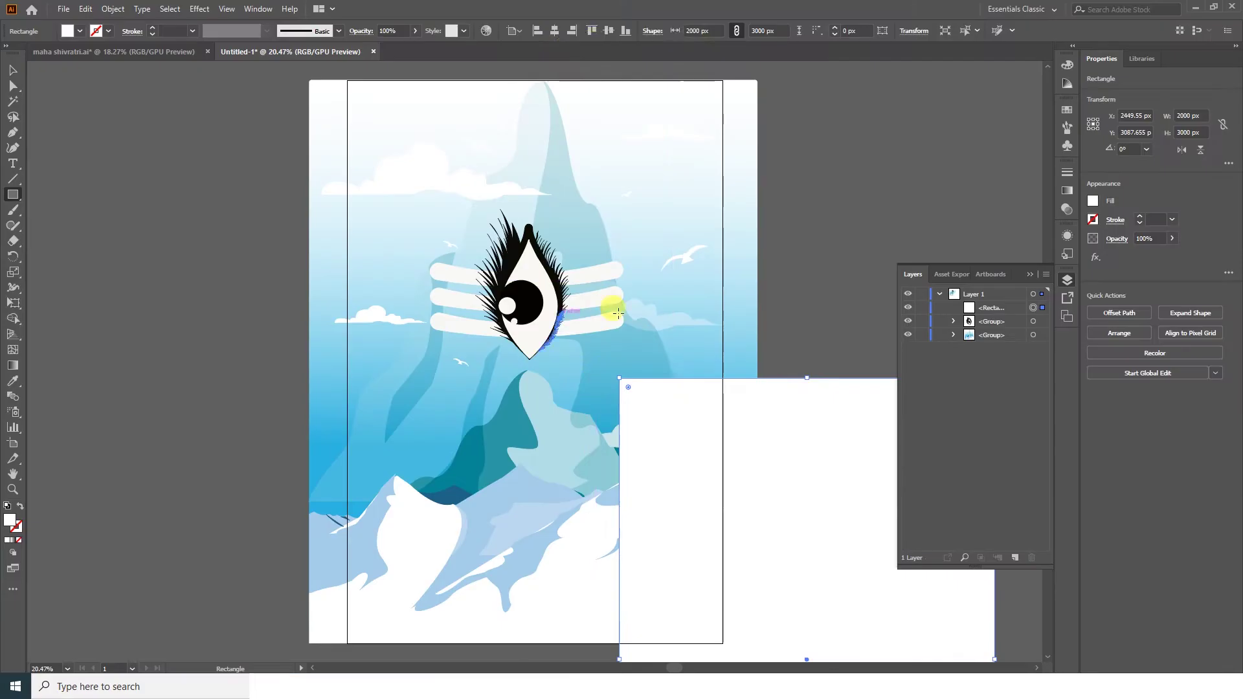
{"action": "left_click", "coordinate": [609, 31]}
{"action": "left_click", "coordinate": [554, 30]}
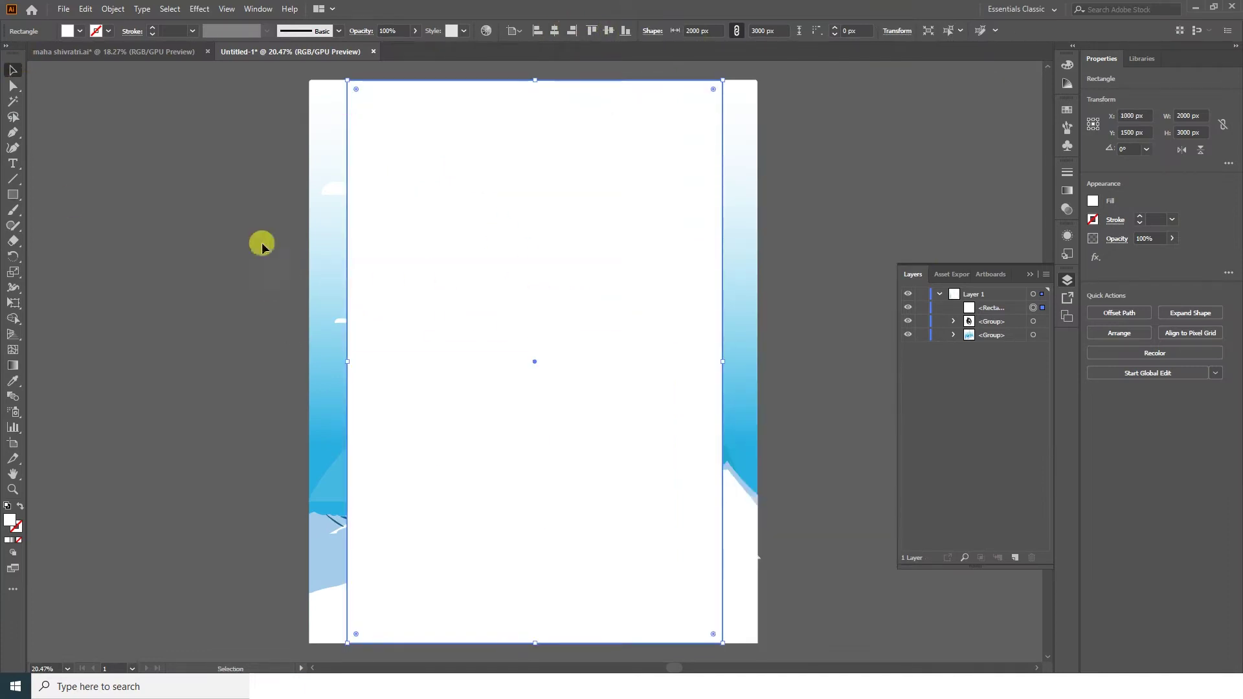
- Clip all the artwork to that rectangle with a clipping mask (Ctrl+7)
{"action": "key", "text": "ctrl+a"}
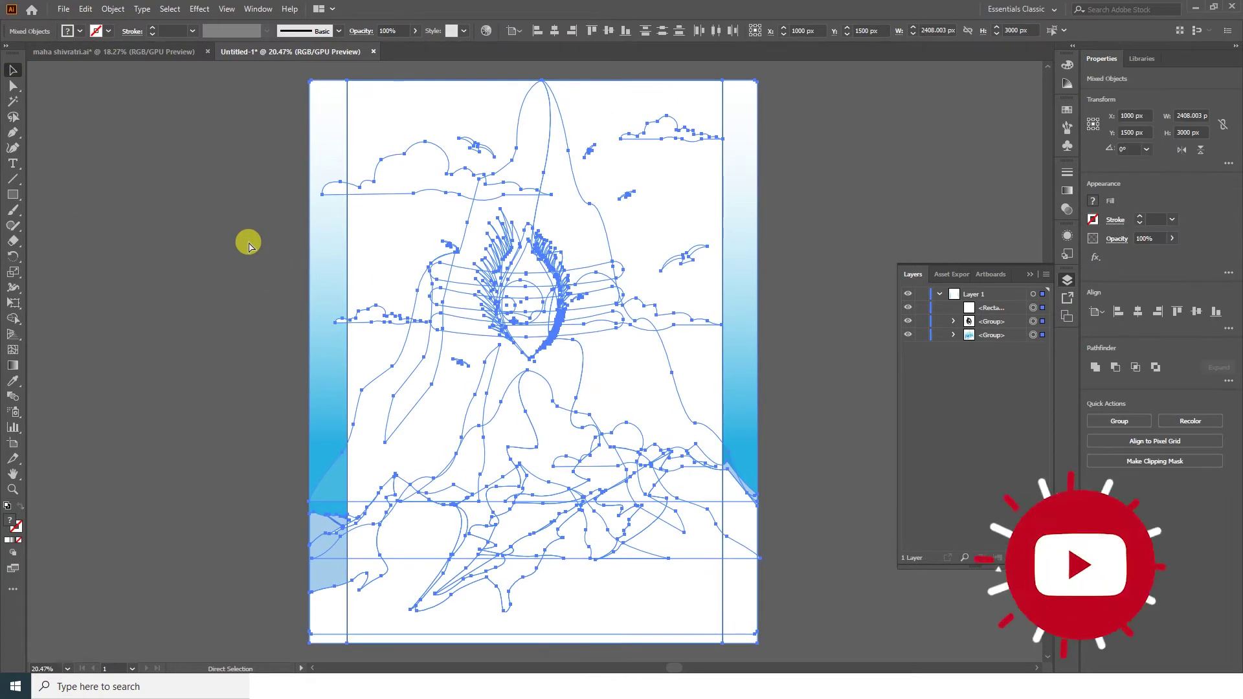
{"action": "key", "text": "ctrl+7"}
{"action": "key", "text": "ctrl+shift+a"}
- Isolate the OM Namah Shivaya title in maha shivratri.ai and bring it into the poster
{"action": "left_click", "coordinate": [131, 56]}
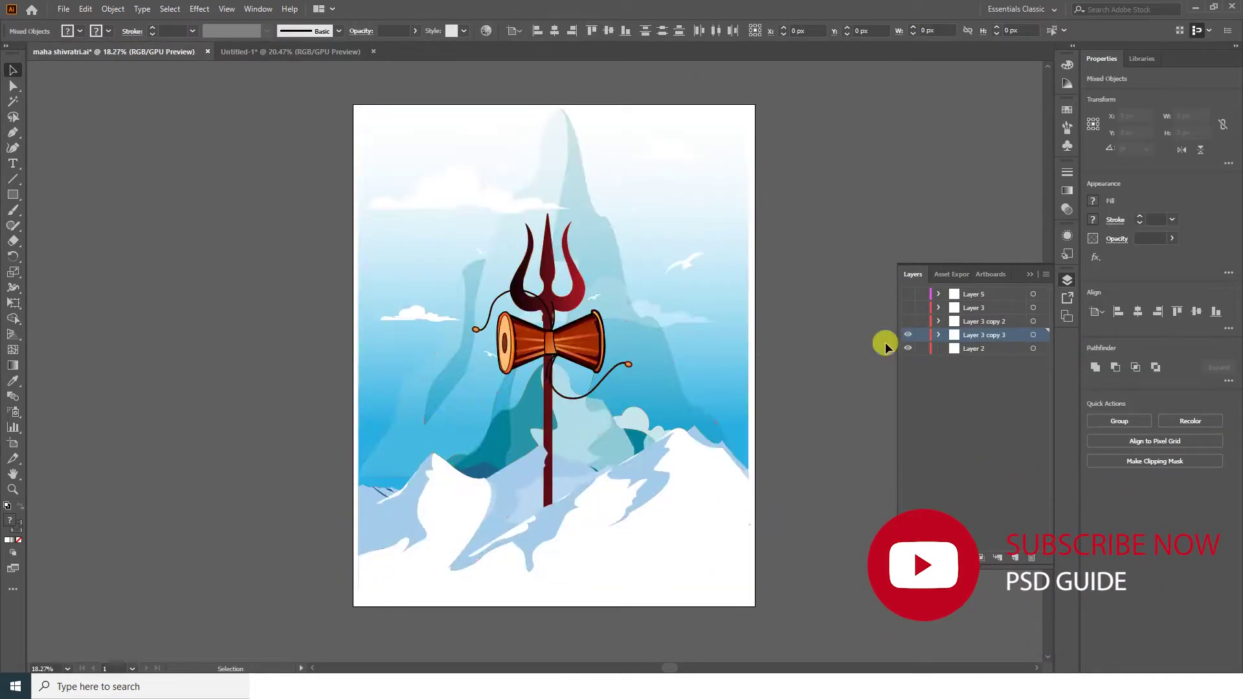
{"action": "left_click", "coordinate": [907, 335]}
{"action": "left_click", "coordinate": [908, 307]}
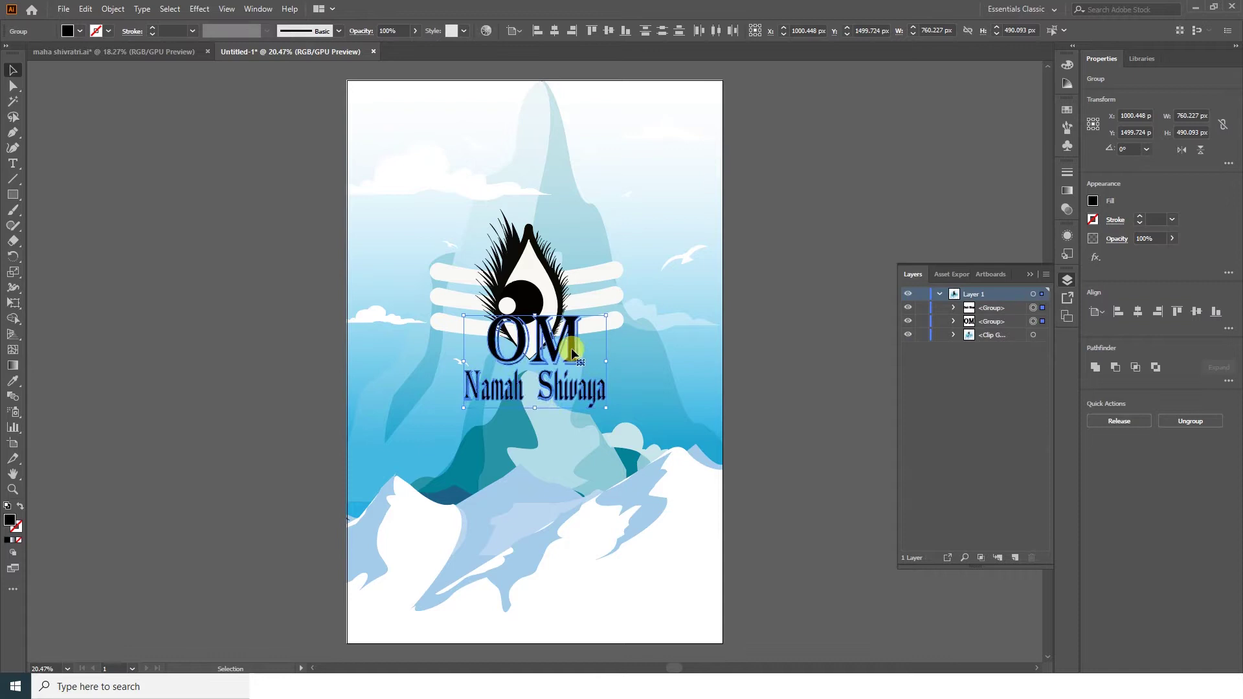
{"action": "left_click_drag", "start_coordinate": [573, 353], "coordinate": [573, 511]}
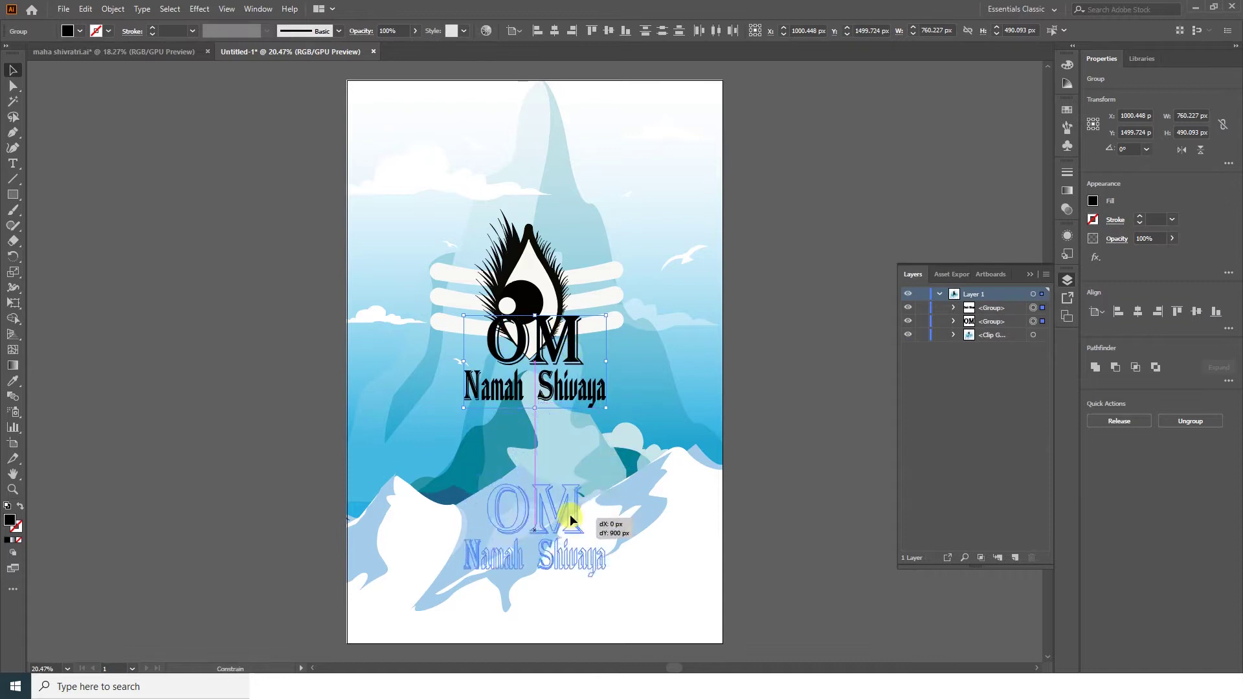
{"action": "key", "text": "ctrl+shift+a"}
- Lock the clipped mountain artwork and move the title up beneath the tilak
{"action": "left_click", "coordinate": [922, 335]}
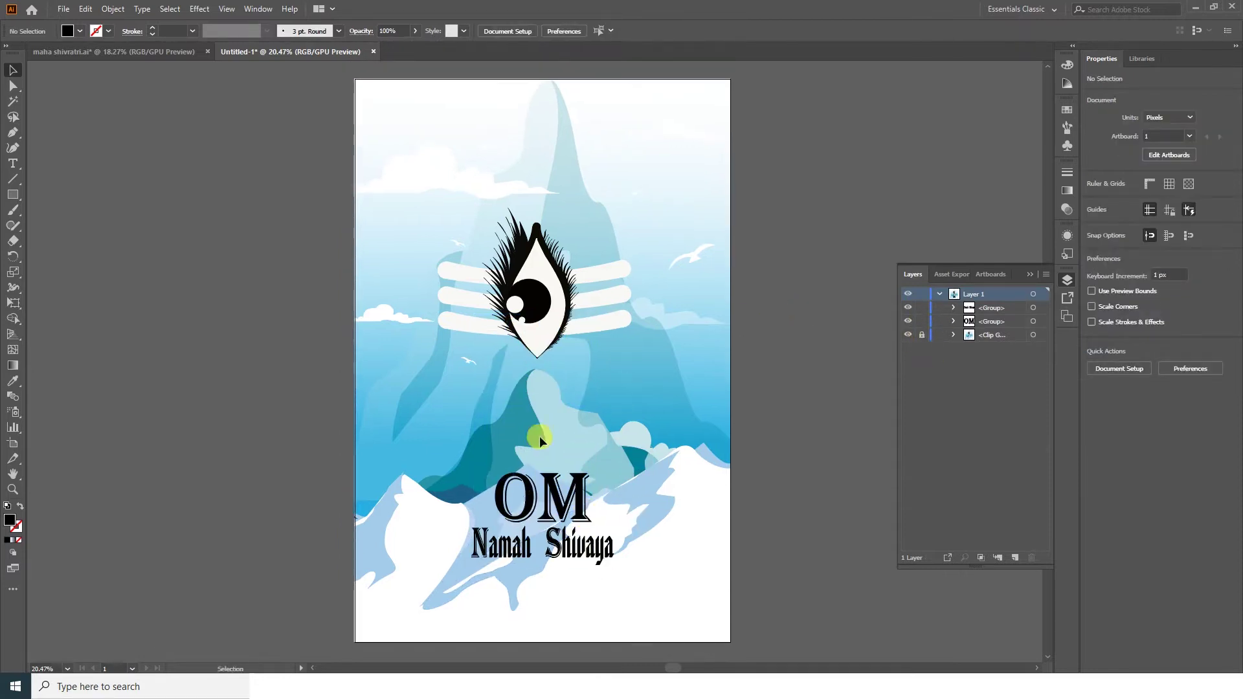
{"action": "key", "text": "ctrl+equal"}
{"action": "left_click_drag", "start_coordinate": [592, 517], "coordinate": [566, 351]}
{"action": "left_click", "coordinate": [285, 98]}
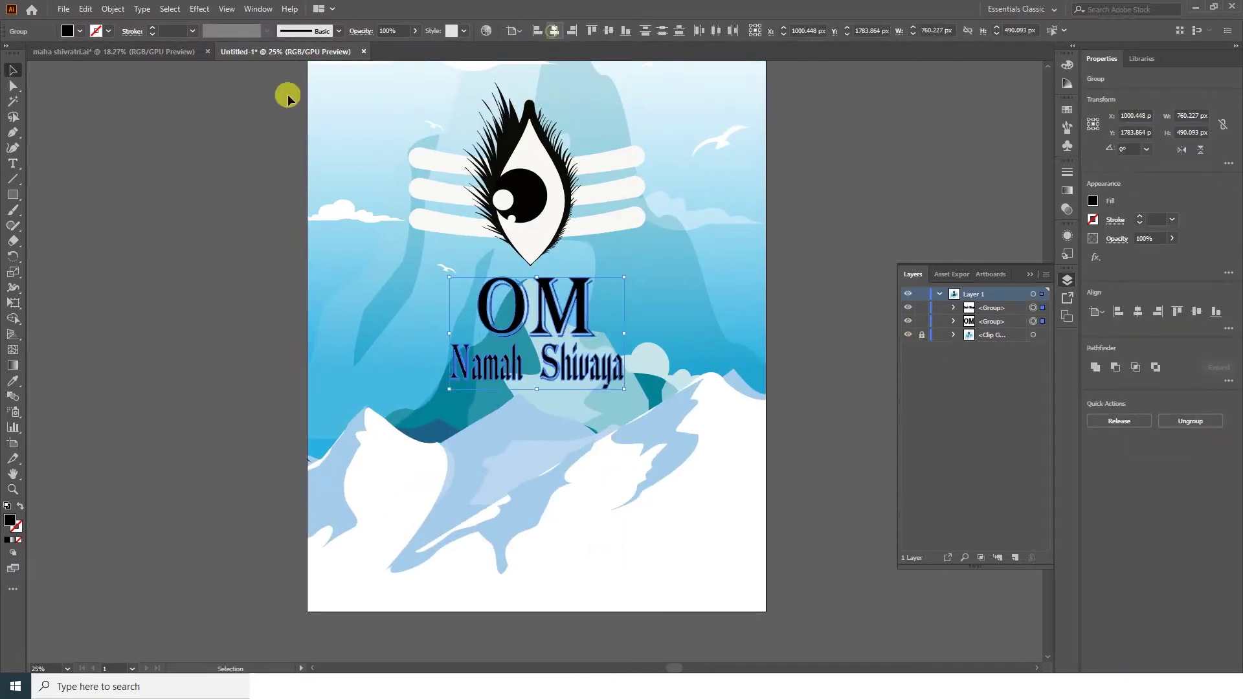
- Try moving OM and Namah Shivaya elsewhere, undo both moves, and reselect the title
{"action": "scroll", "coordinate": [522, 408], "scroll_direction": "up", "scroll_amount": 3}
{"action": "scroll", "coordinate": [586, 469], "scroll_direction": "up", "scroll_amount": 2}
{"action": "left_click_drag", "start_coordinate": [586, 469], "coordinate": [558, 214]}
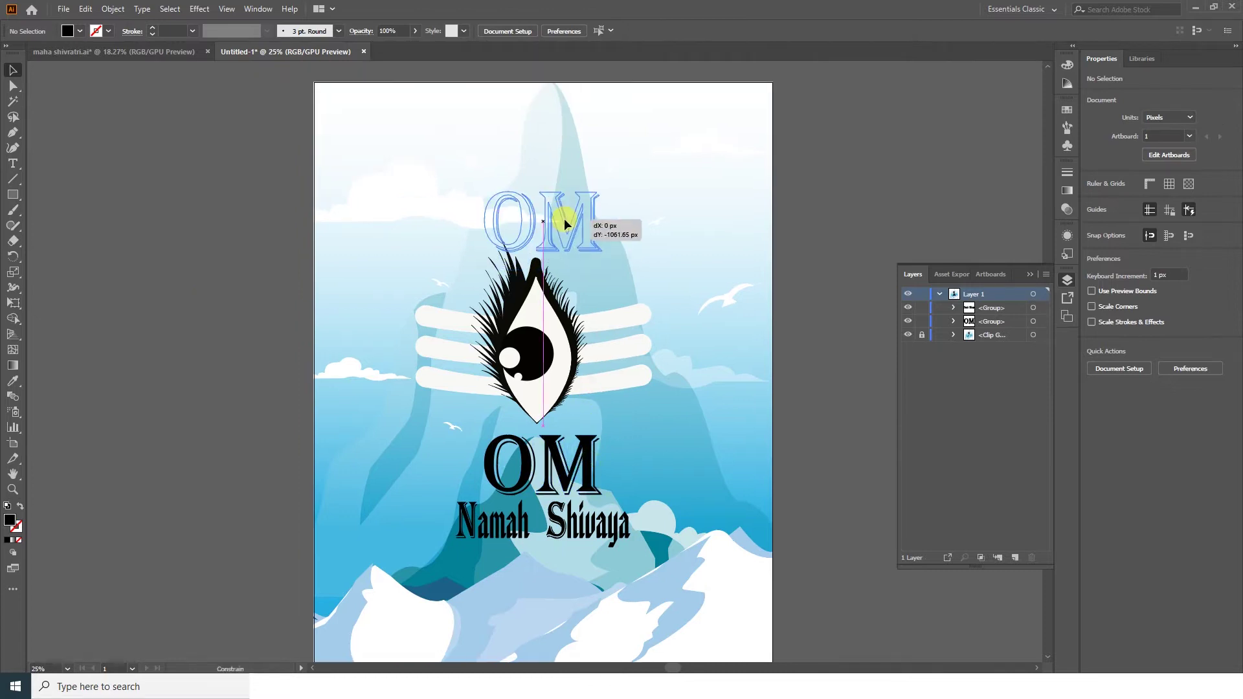
{"action": "scroll", "coordinate": [178, 305], "scroll_direction": "down", "scroll_amount": 1}
{"action": "key", "text": "ctrl+z"}
{"action": "scroll", "coordinate": [243, 218], "scroll_direction": "down", "scroll_amount": 3}
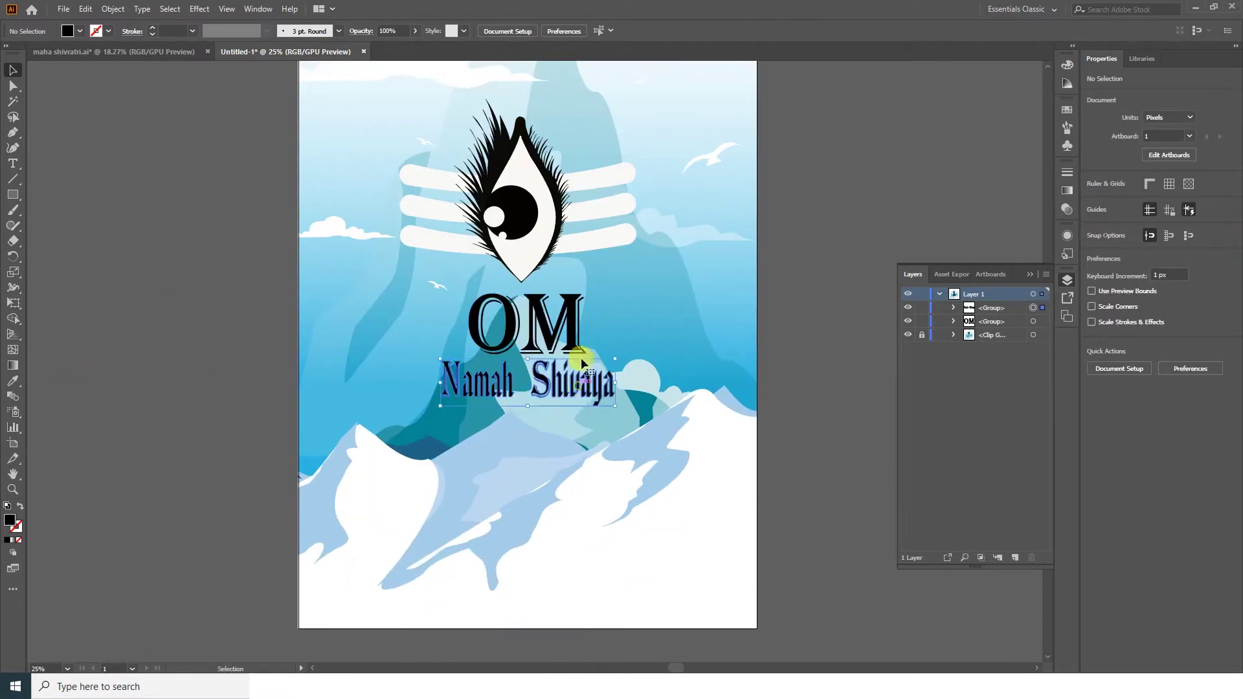
{"action": "left_click_drag", "start_coordinate": [581, 364], "coordinate": [570, 551]}
{"action": "key", "text": "ctrl+z"}
{"action": "key", "text": "ctrl+minus"}
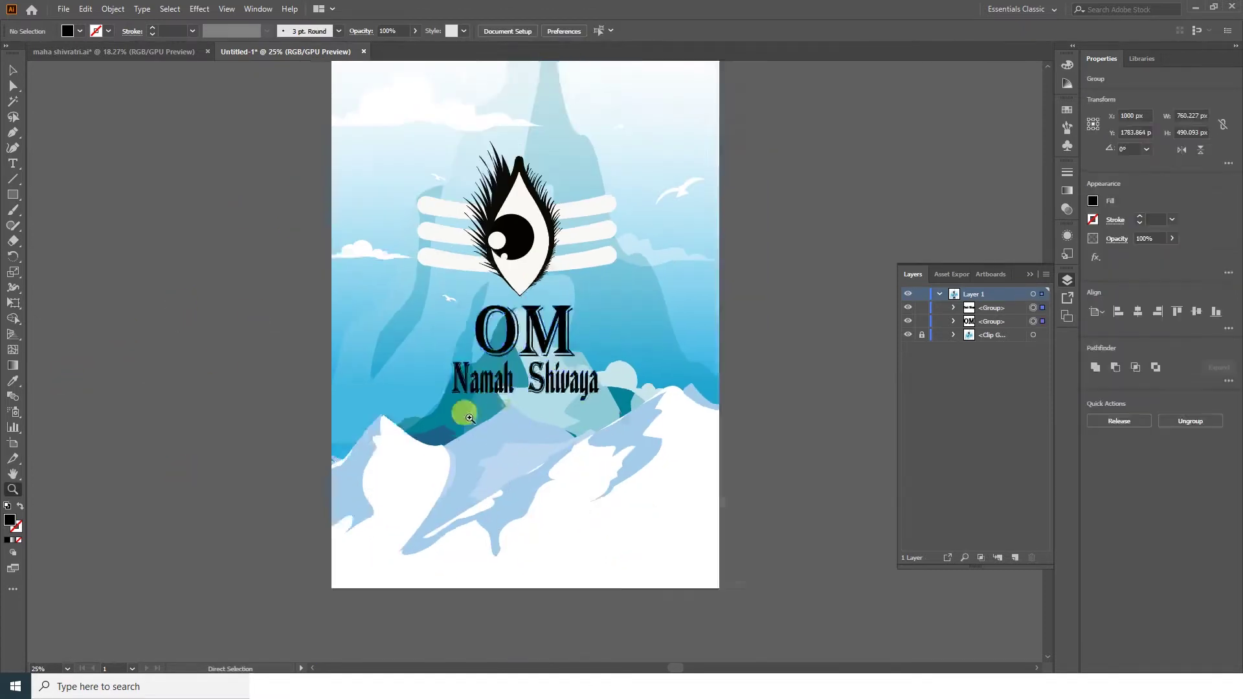
{"action": "key", "text": "v"}
{"action": "left_click", "coordinate": [469, 417]}
- Start a new text object beside the poster for the Maha Shivratri title
{"action": "left_click", "coordinate": [203, 380]}
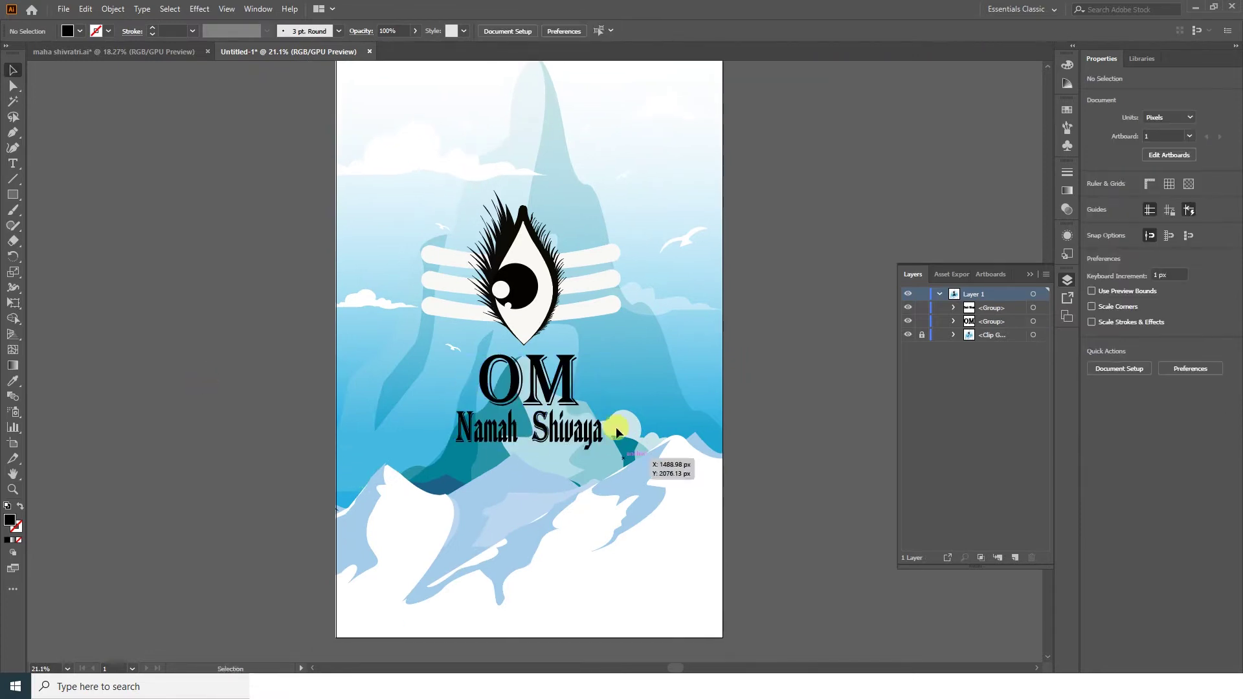
{"action": "left_click_drag", "start_coordinate": [615, 379], "coordinate": [611, 365]}
{"action": "key", "text": "t"}
{"action": "left_click", "coordinate": [257, 443]}
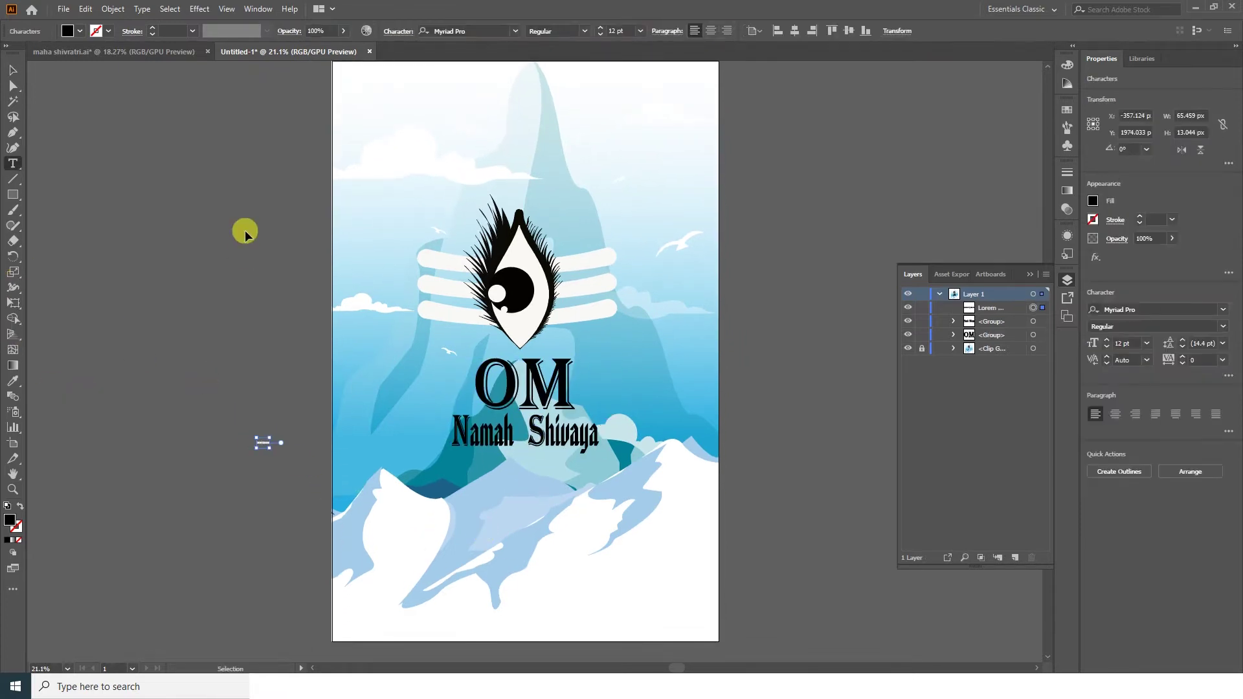
{"action": "type", "text": "Maha Shivratri"}
- Set the title in Bebas Neue Bold via a 'be' font search, then enlarge it
{"action": "left_click", "coordinate": [466, 31]}
{"action": "type", "text": "b"}
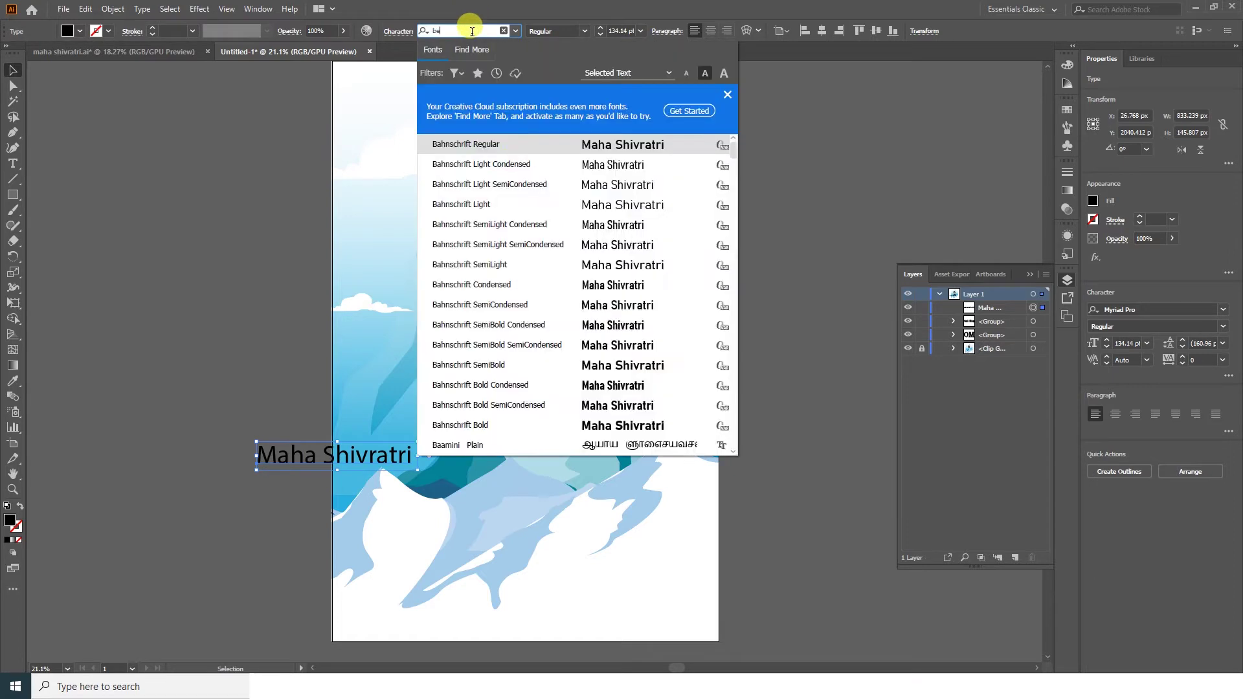
{"action": "type", "text": "e"}
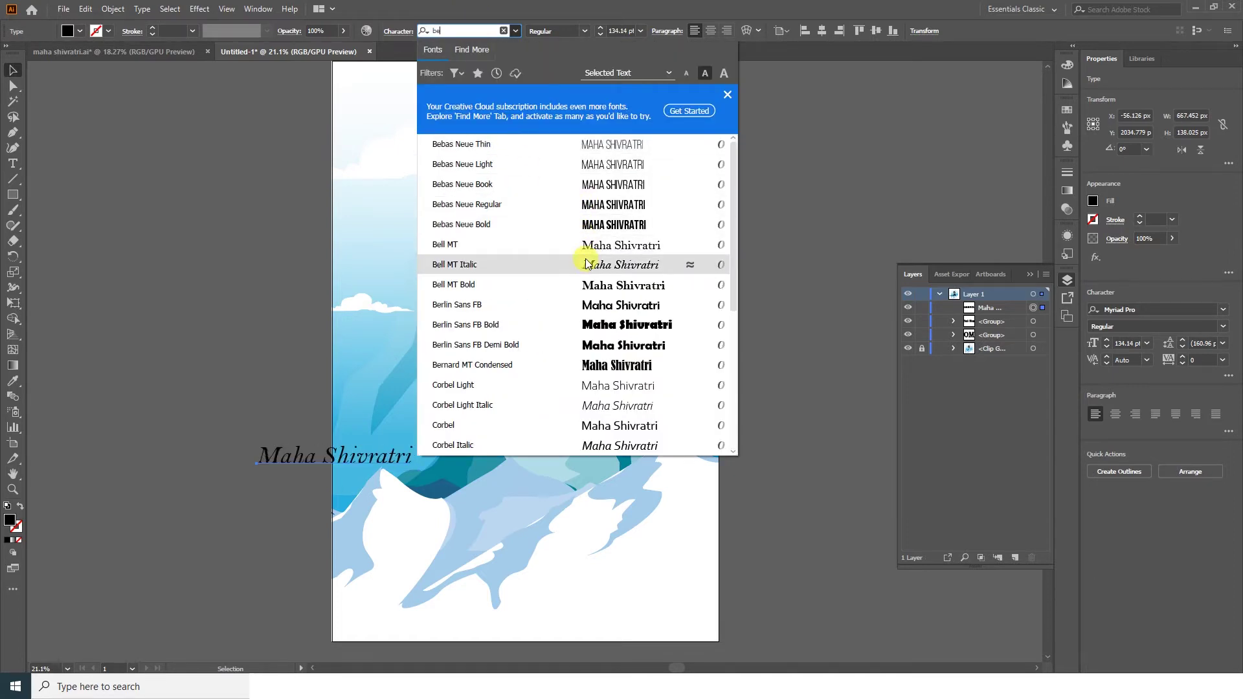
{"action": "scroll", "coordinate": [625, 402], "scroll_direction": "down", "scroll_amount": 1}
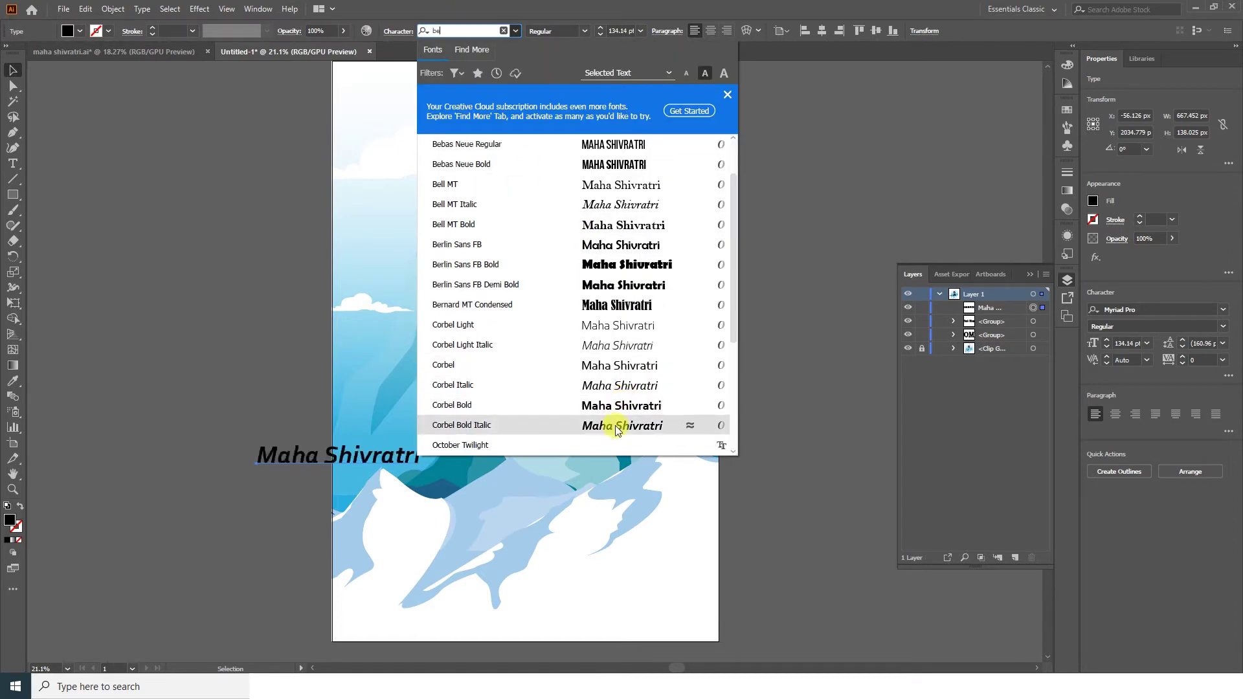
{"action": "scroll", "coordinate": [624, 388], "scroll_direction": "down", "scroll_amount": 1}
{"action": "scroll", "coordinate": [628, 337], "scroll_direction": "down", "scroll_amount": 1}
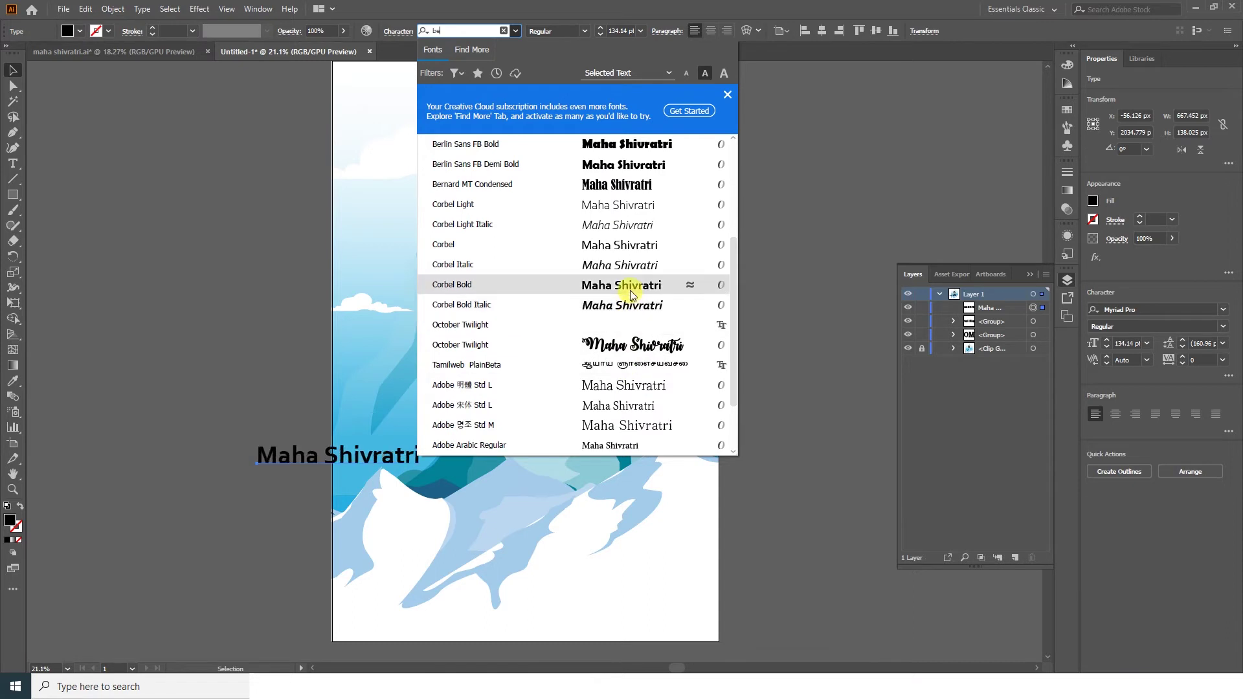
{"action": "scroll", "coordinate": [632, 293], "scroll_direction": "down", "scroll_amount": 1}
{"action": "scroll", "coordinate": [632, 293], "scroll_direction": "up", "scroll_amount": 1}
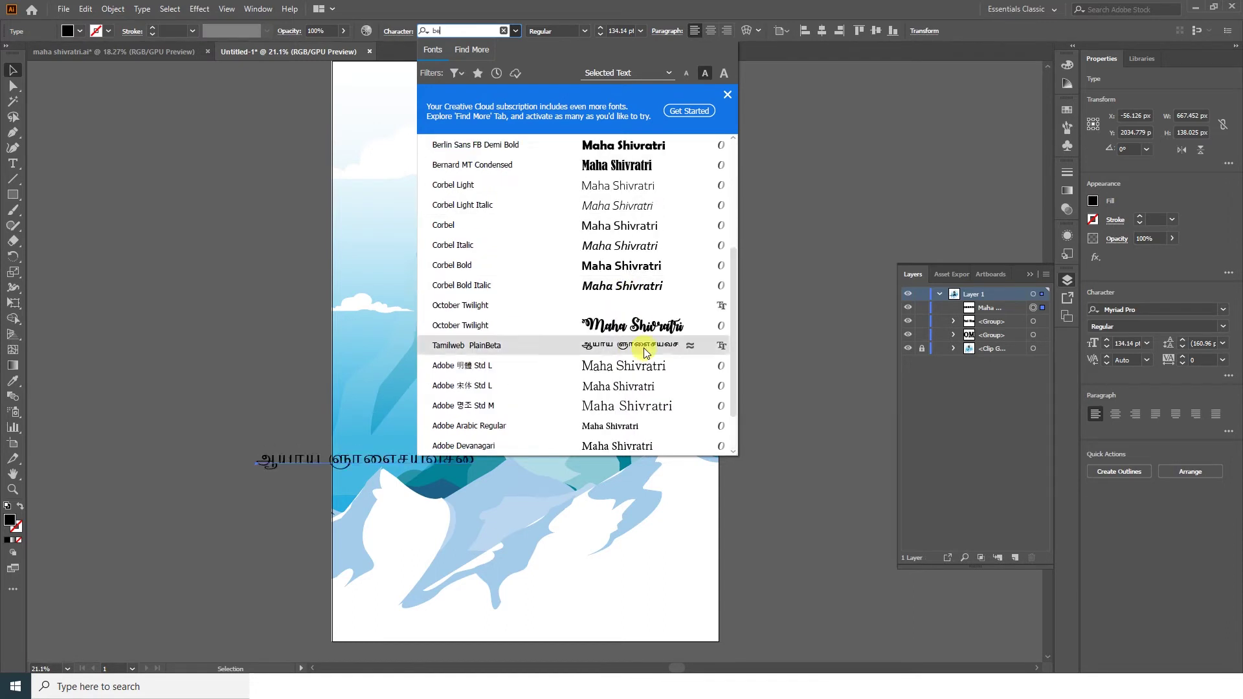
{"action": "scroll", "coordinate": [641, 272], "scroll_direction": "up", "scroll_amount": 2}
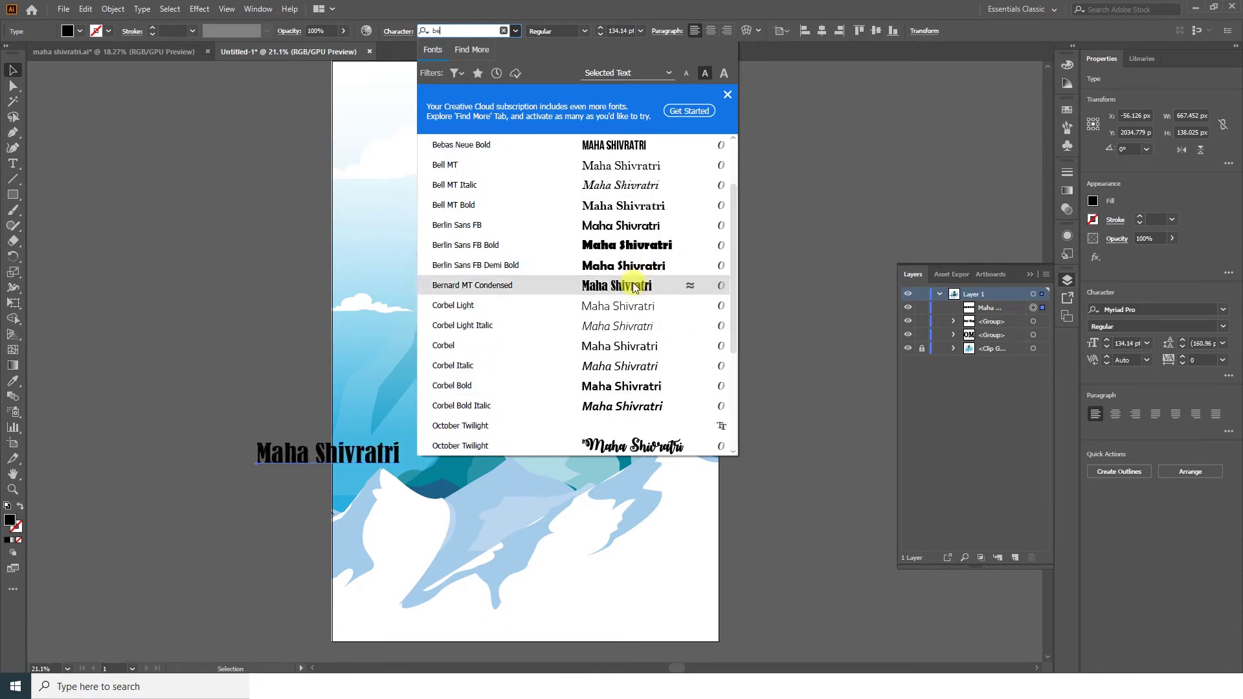
{"action": "scroll", "coordinate": [639, 280], "scroll_direction": "up", "scroll_amount": 2}
{"action": "left_click", "coordinate": [631, 221]}
{"action": "left_click_drag", "start_coordinate": [388, 471], "coordinate": [459, 482]}
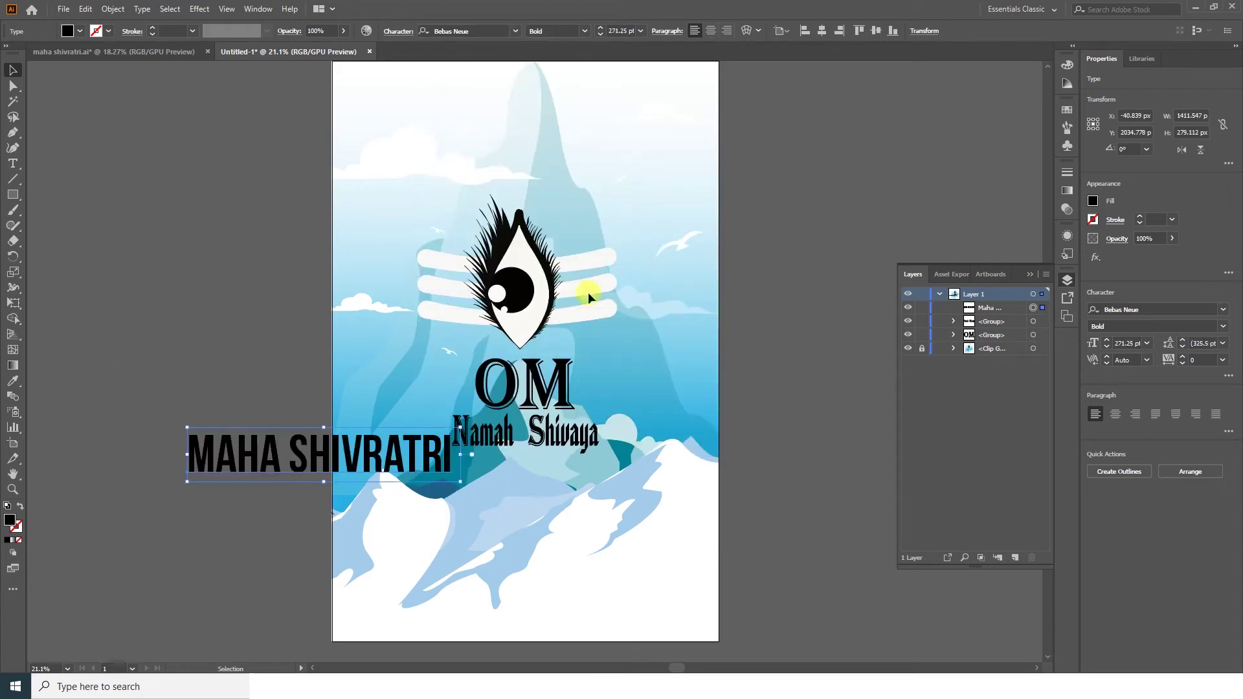
- Scale up MAHA SHIVRATRI, place it under Namah Shivaya, and centre it horizontally on the artboard
{"action": "left_click", "coordinate": [822, 31]}
{"action": "left_click_drag", "start_coordinate": [616, 460], "coordinate": [617, 483]}
{"action": "mouse_move", "coordinate": [661, 440]}
{"action": "left_mouse_down"}
{"action": "mouse_move", "coordinate": [676, 435]}
{"action": "mouse_move", "coordinate": [632, 451]}
{"action": "mouse_move", "coordinate": [658, 475]}
{"action": "left_mouse_up"}
{"action": "left_click", "coordinate": [821, 31]}
{"action": "left_click", "coordinate": [749, 369]}
{"action": "left_click", "coordinate": [610, 501]}
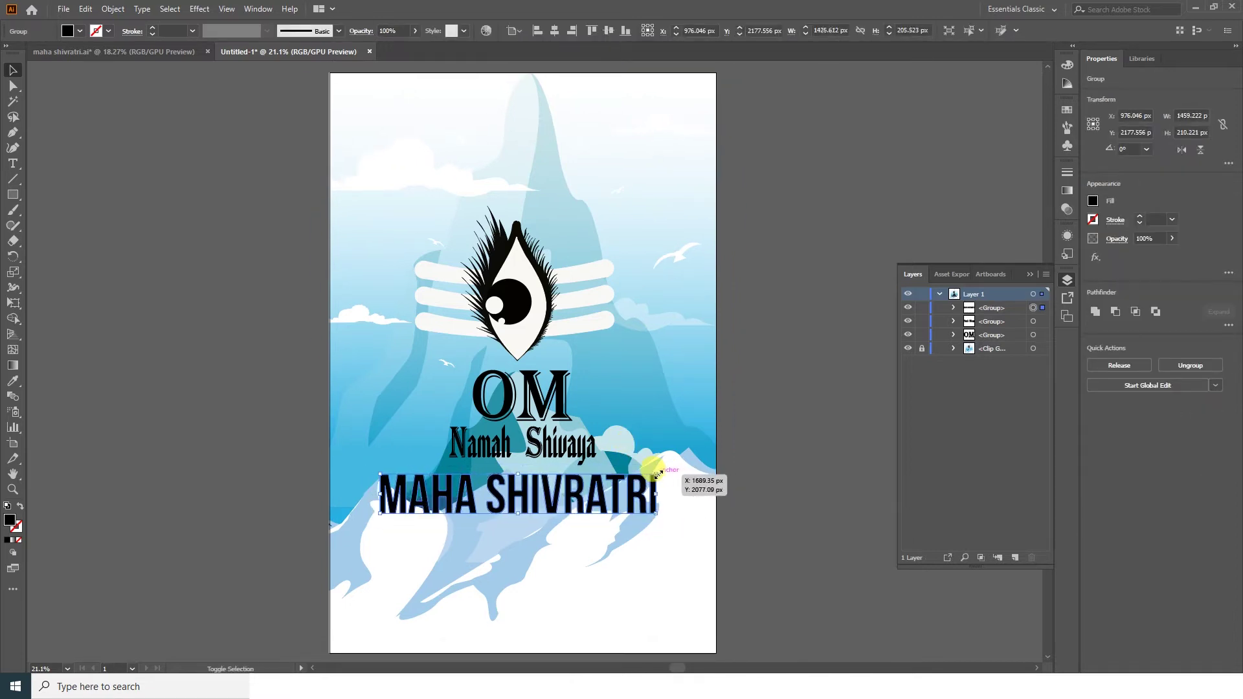
{"action": "left_click", "coordinate": [556, 30]}
{"action": "left_click", "coordinate": [261, 338]}
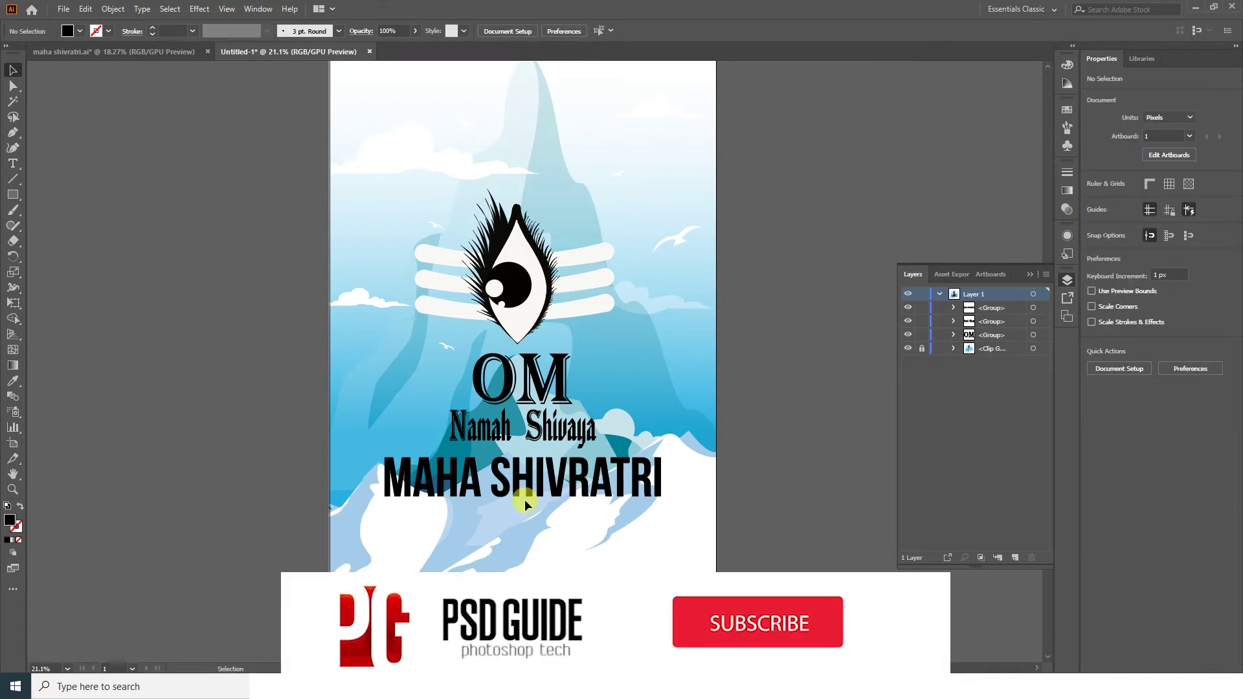
- Type 'february 21' beside the poster and set the 21 to 300 pt
{"action": "key", "text": "t"}
{"action": "left_click", "coordinate": [201, 414]}
{"action": "type", "text": "february"}
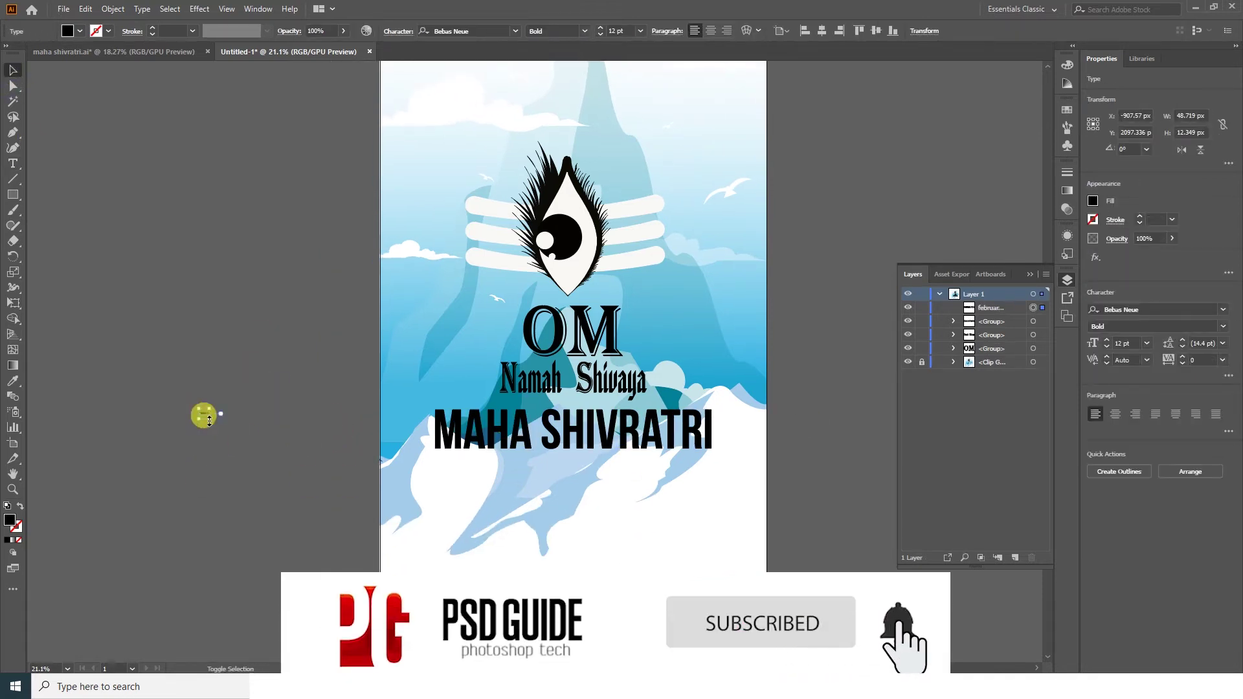
{"action": "type", "text": " 21"}
{"action": "key", "text": "Escape"}
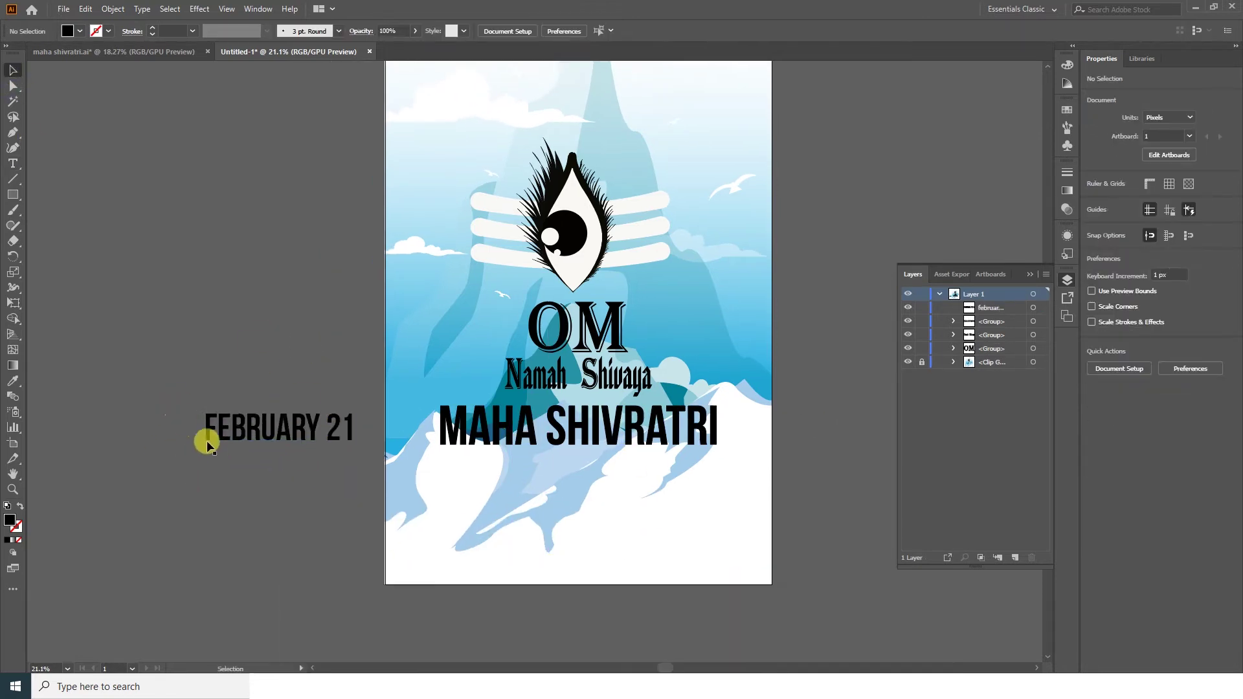
{"action": "triple_click", "coordinate": [329, 422]}
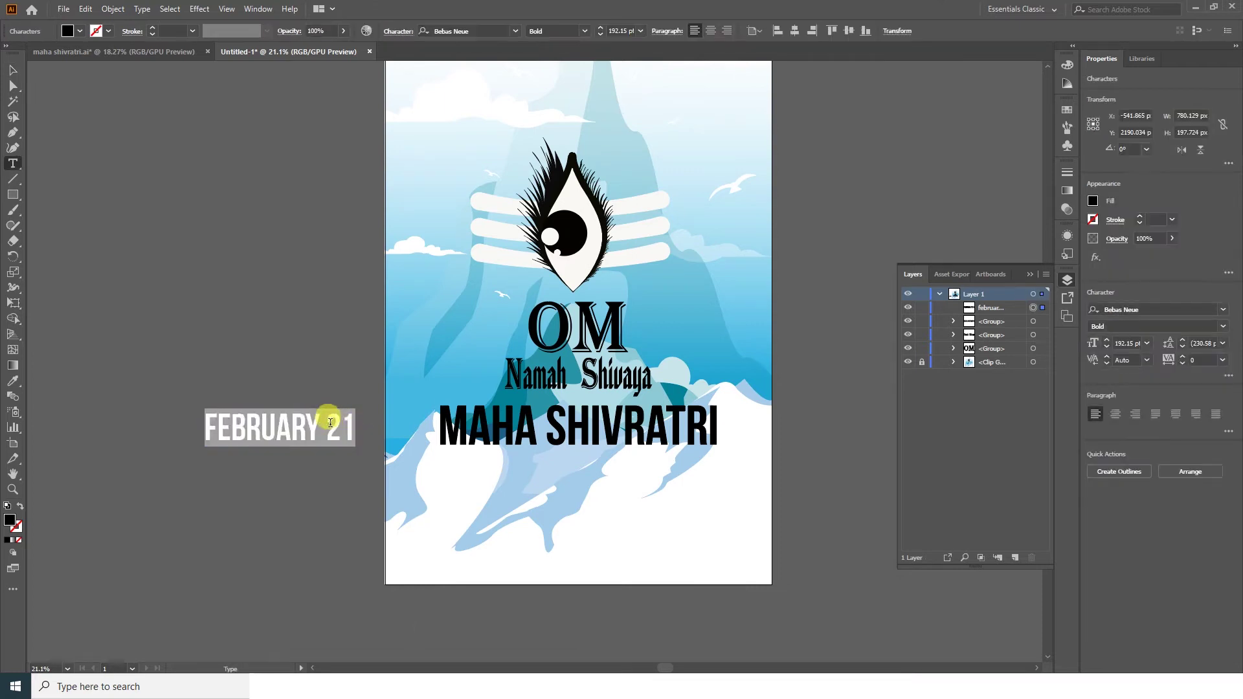
{"action": "left_click", "coordinate": [622, 29]}
{"action": "type", "text": "300"}
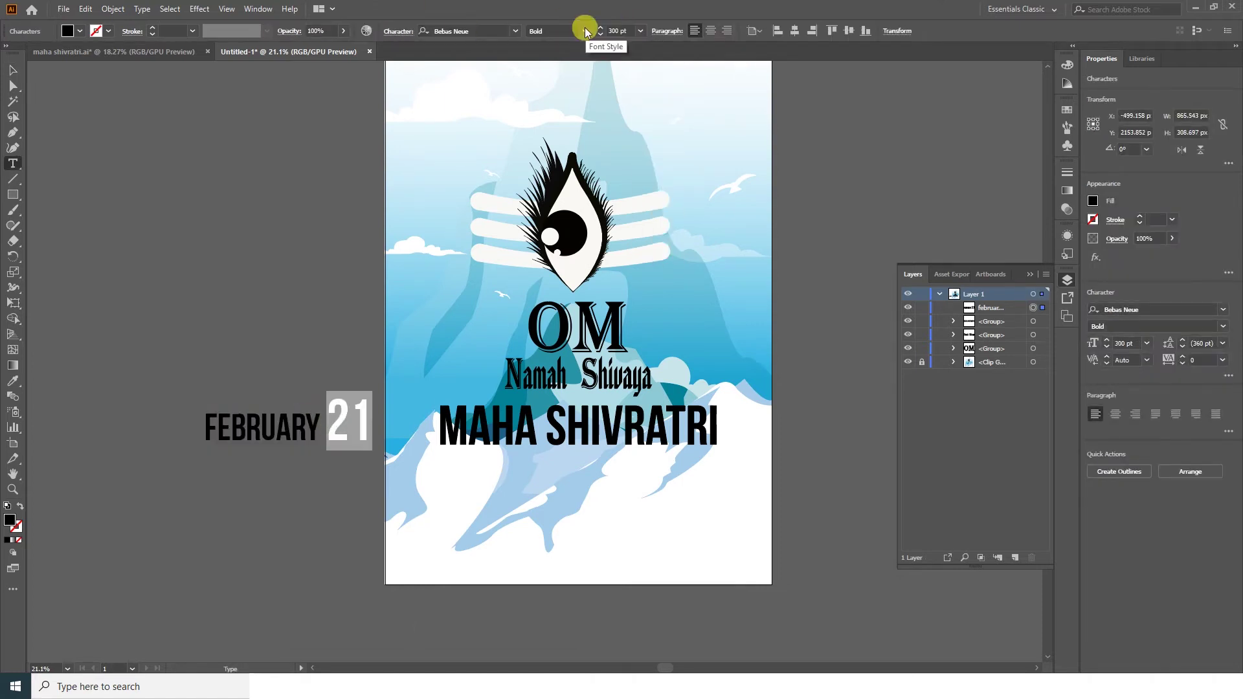
{"action": "key", "text": "Escape"}
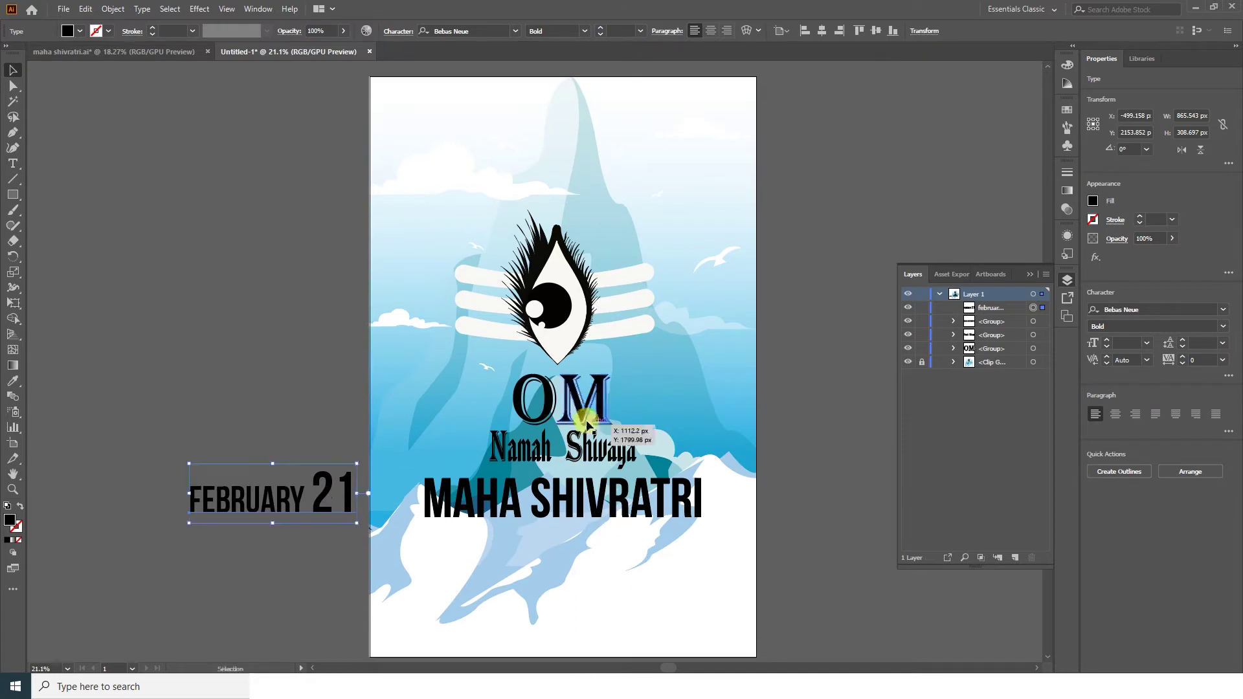
- Move and shrink OM Namah Shivaya at the top, then place FEBRUARY 21 under MAHA SHIVRATRI
{"action": "left_click_drag", "start_coordinate": [577, 444], "coordinate": [591, 189]}
{"action": "left_click_drag", "start_coordinate": [637, 112], "coordinate": [613, 136]}
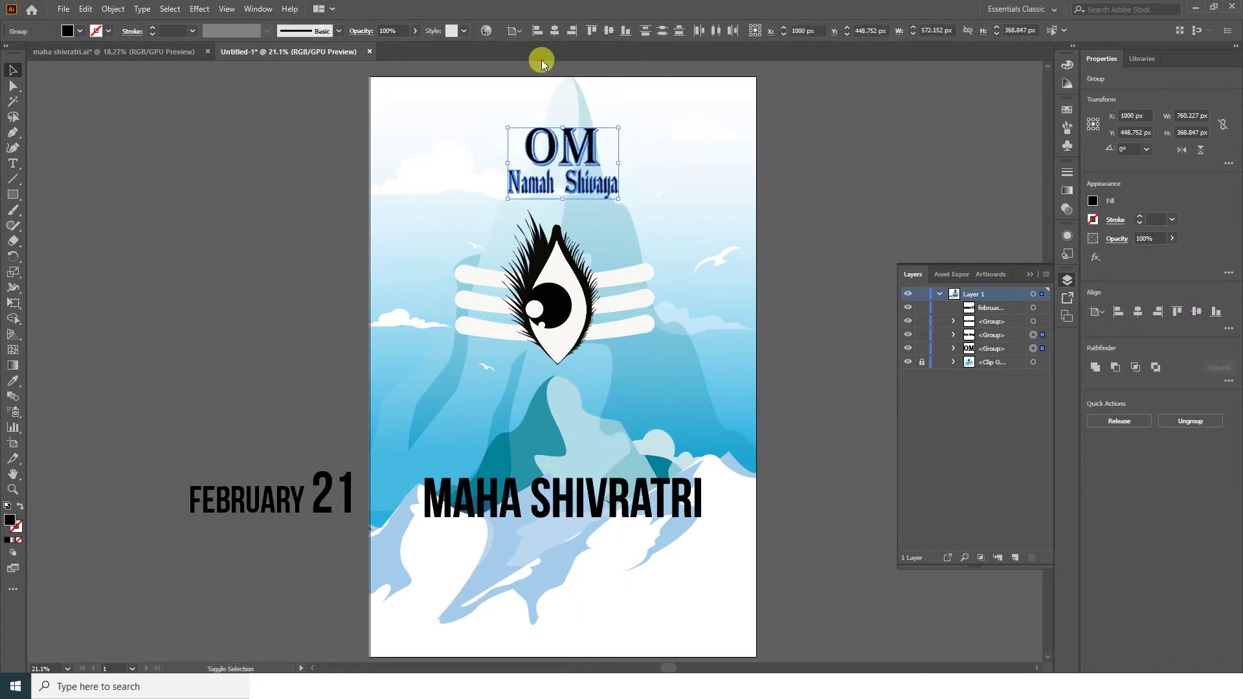
{"action": "scroll", "coordinate": [583, 259], "scroll_direction": "down", "scroll_amount": 2}
{"action": "mouse_move", "coordinate": [667, 414]}
{"action": "left_mouse_down"}
{"action": "mouse_move", "coordinate": [661, 328]}
{"action": "mouse_move", "coordinate": [637, 377]}
{"action": "left_mouse_up"}
{"action": "left_click_drag", "start_coordinate": [283, 447], "coordinate": [564, 447]}
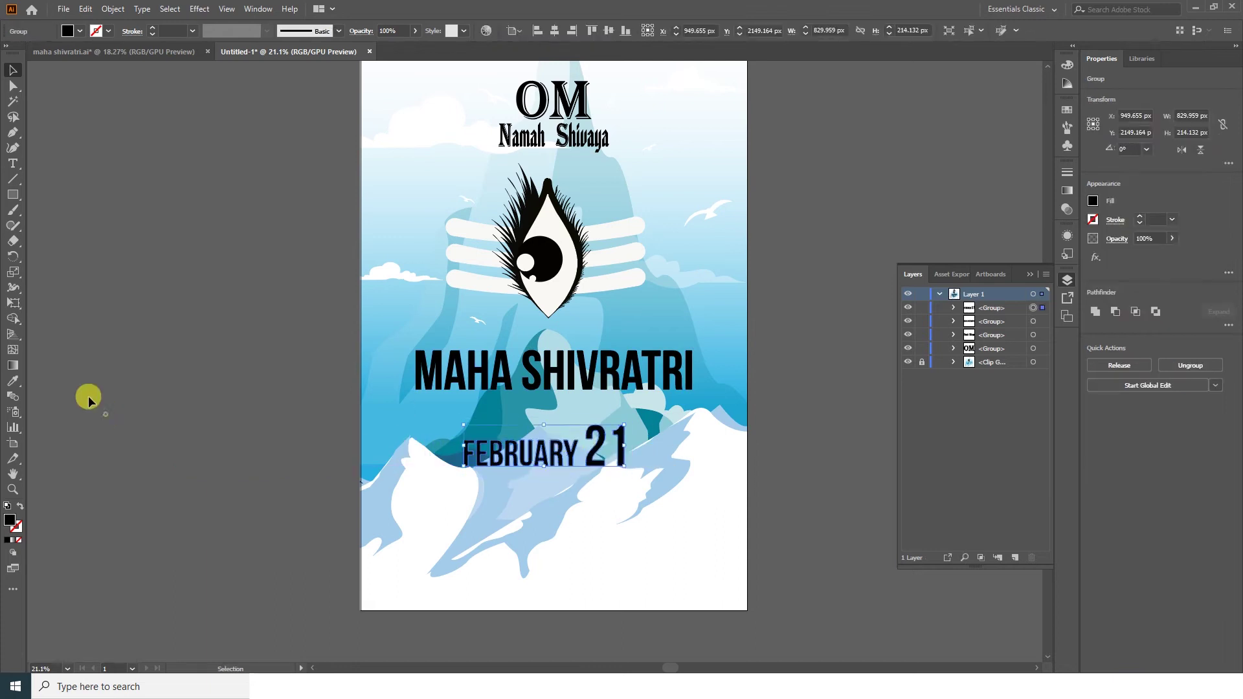
{"action": "scroll", "coordinate": [673, 363], "scroll_direction": "up", "scroll_amount": 3}
{"action": "left_click_drag", "start_coordinate": [622, 393], "coordinate": [569, 455]}
- Inside the date group, centre FEBRUARY and 21, then place 21 beside FEBRUARY
{"action": "double_click", "coordinate": [615, 395]}
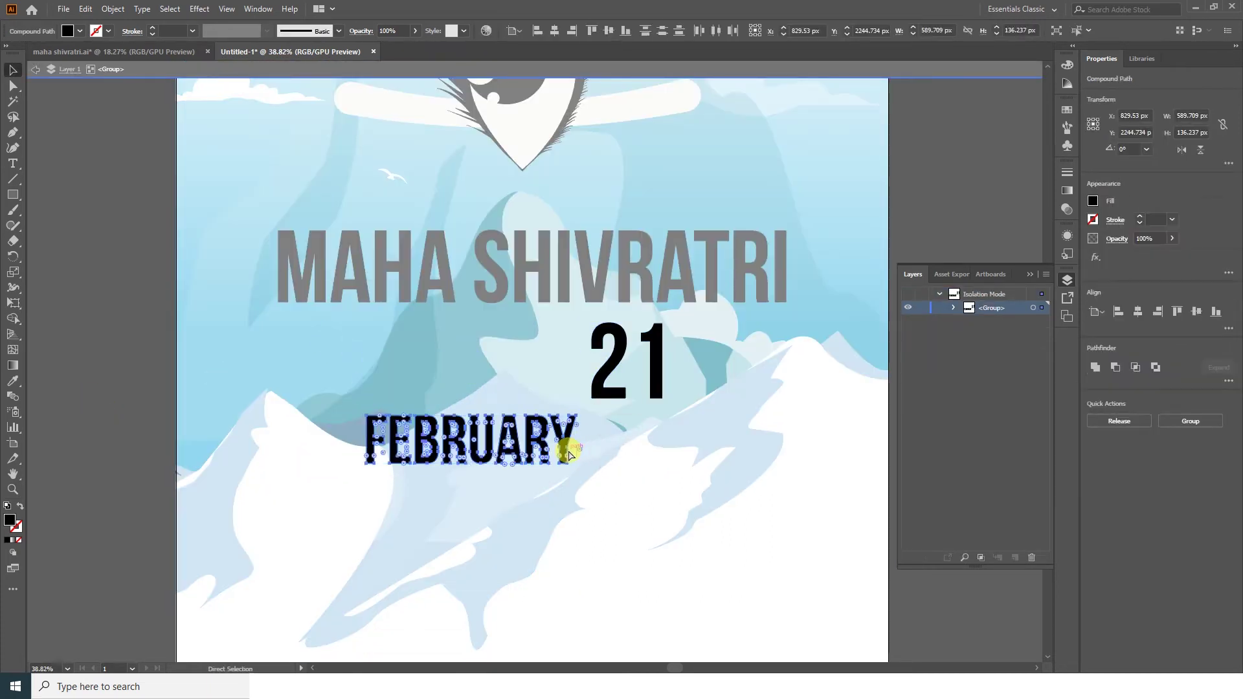
{"action": "left_click", "coordinate": [554, 30]}
{"action": "left_click", "coordinate": [654, 353]}
{"action": "left_click", "coordinate": [555, 31]}
{"action": "key", "text": "z"}
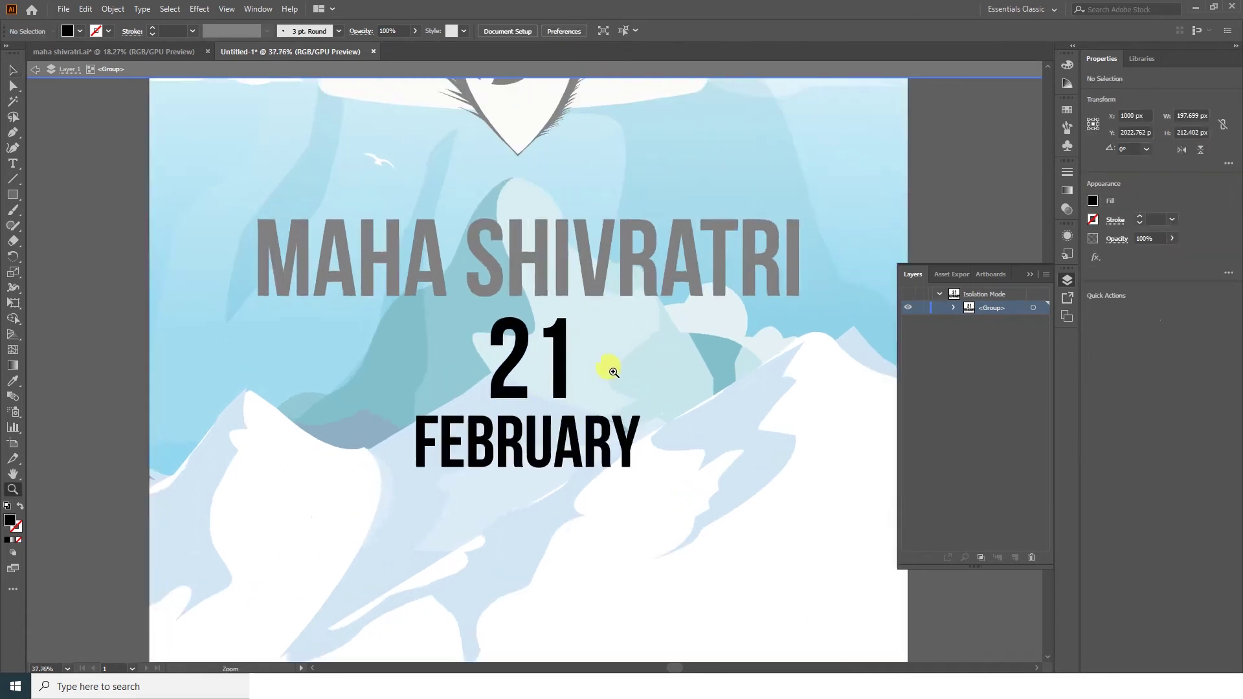
{"action": "scroll", "coordinate": [614, 372], "scroll_direction": "up", "scroll_amount": 1}
{"action": "key", "text": "v"}
{"action": "left_click", "coordinate": [551, 382]}
{"action": "mouse_move", "coordinate": [457, 384]}
{"action": "left_mouse_down"}
{"action": "mouse_move", "coordinate": [427, 386]}
{"action": "mouse_move", "coordinate": [458, 424]}
{"action": "mouse_move", "coordinate": [535, 388]}
{"action": "left_mouse_up"}
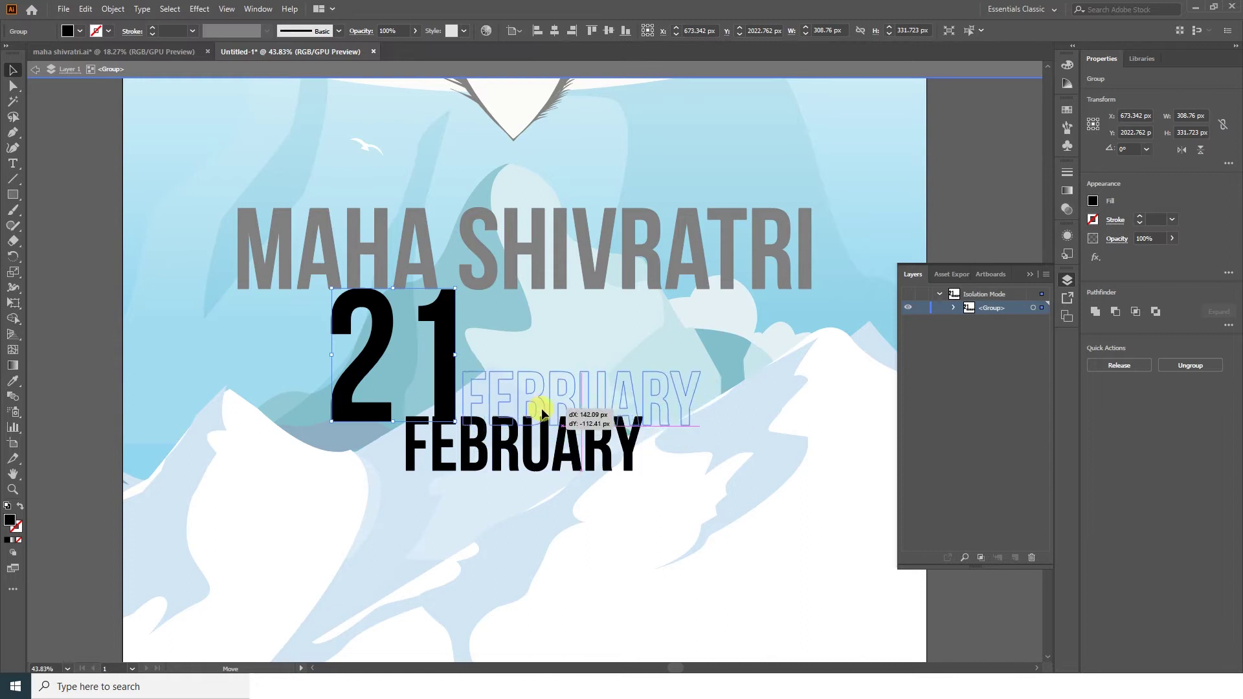
{"action": "left_click", "coordinate": [544, 45]}
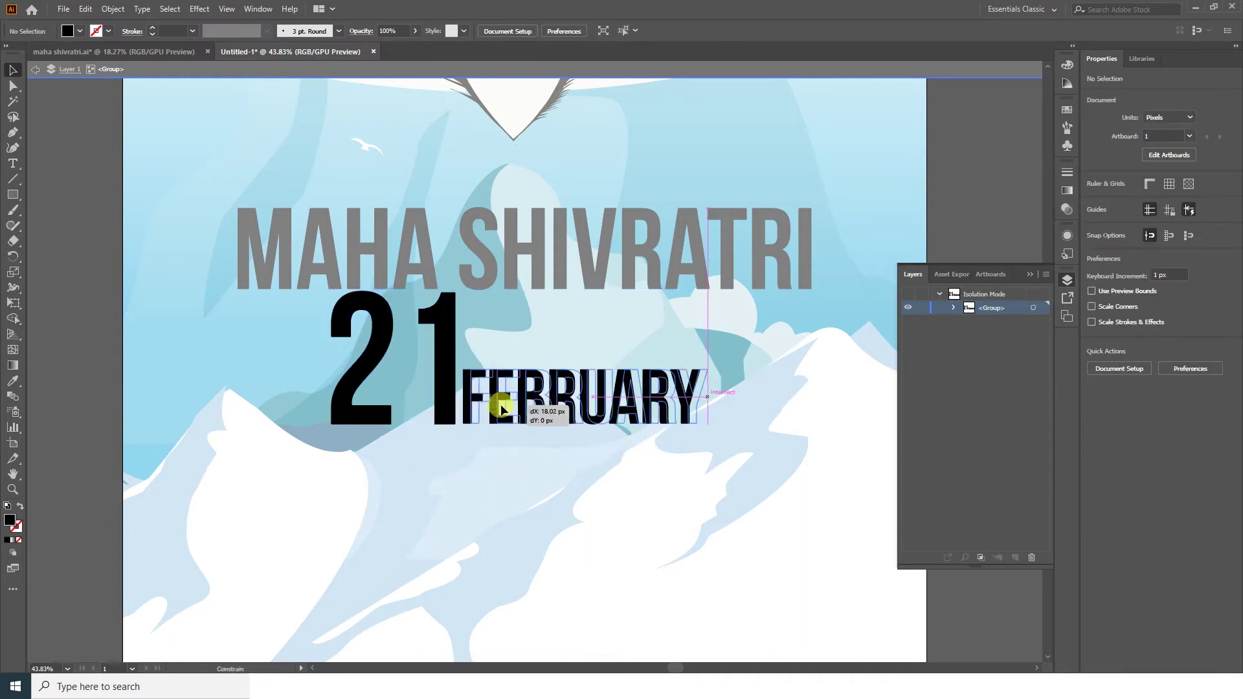
{"action": "key", "text": "ctrl+0"}
{"action": "left_click_drag", "start_coordinate": [528, 473], "coordinate": [528, 510]}
{"action": "double_click", "coordinate": [492, 84]}
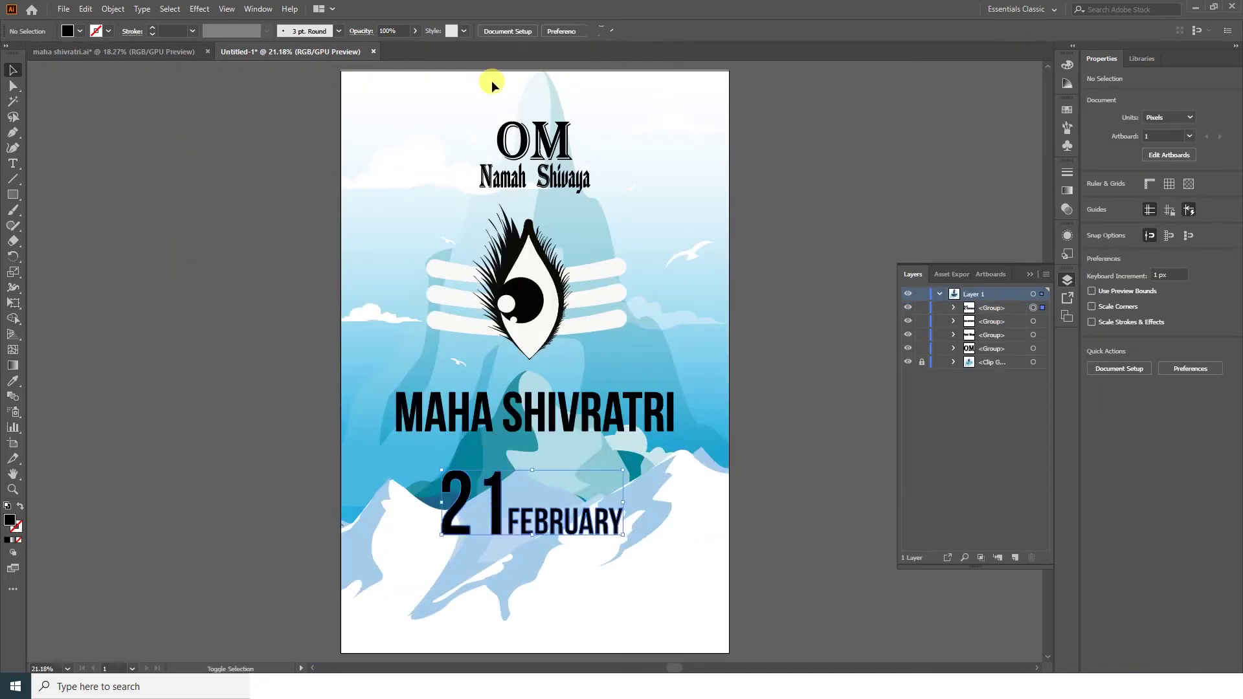
{"action": "left_click", "coordinate": [555, 30]}
- Adjust FEBRUARY within the group and drop the FEBRUARY 21 line lower over the snowy peaks
{"action": "left_click", "coordinate": [271, 261]}
{"action": "scroll", "coordinate": [564, 494], "scroll_direction": "down", "scroll_amount": 1}
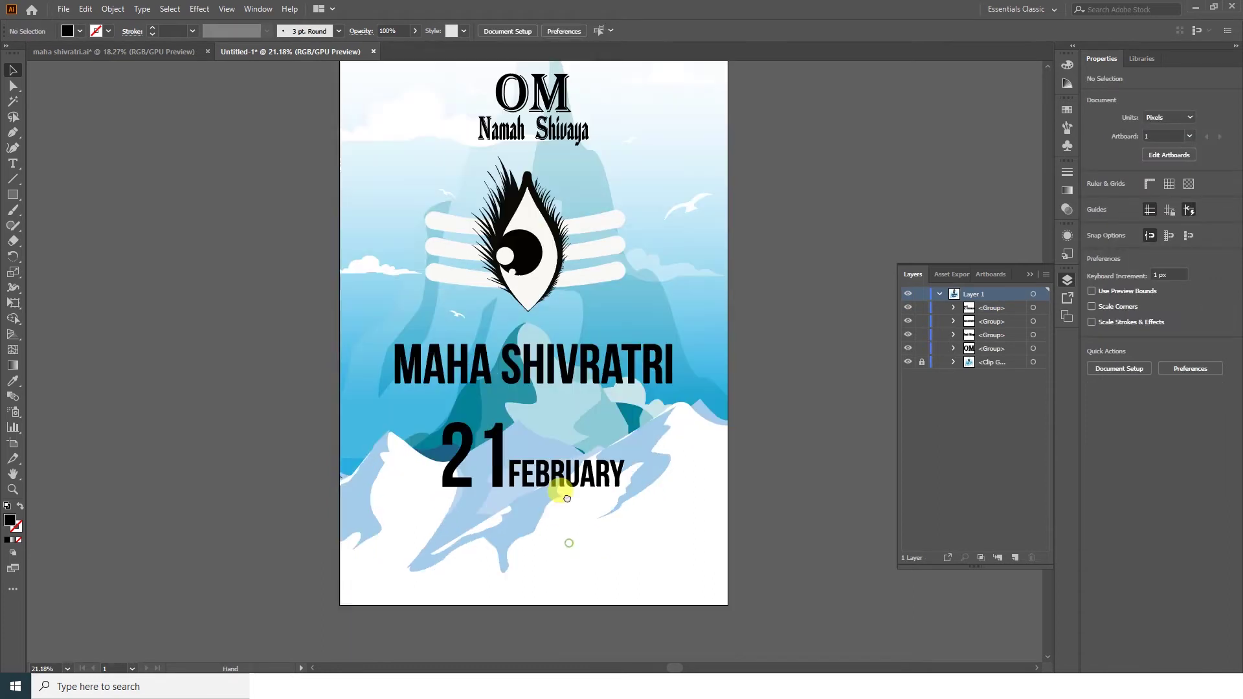
{"action": "scroll", "coordinate": [494, 458], "scroll_direction": "up", "scroll_amount": 3}
{"action": "double_click", "coordinate": [462, 422]}
{"action": "left_click", "coordinate": [461, 426]}
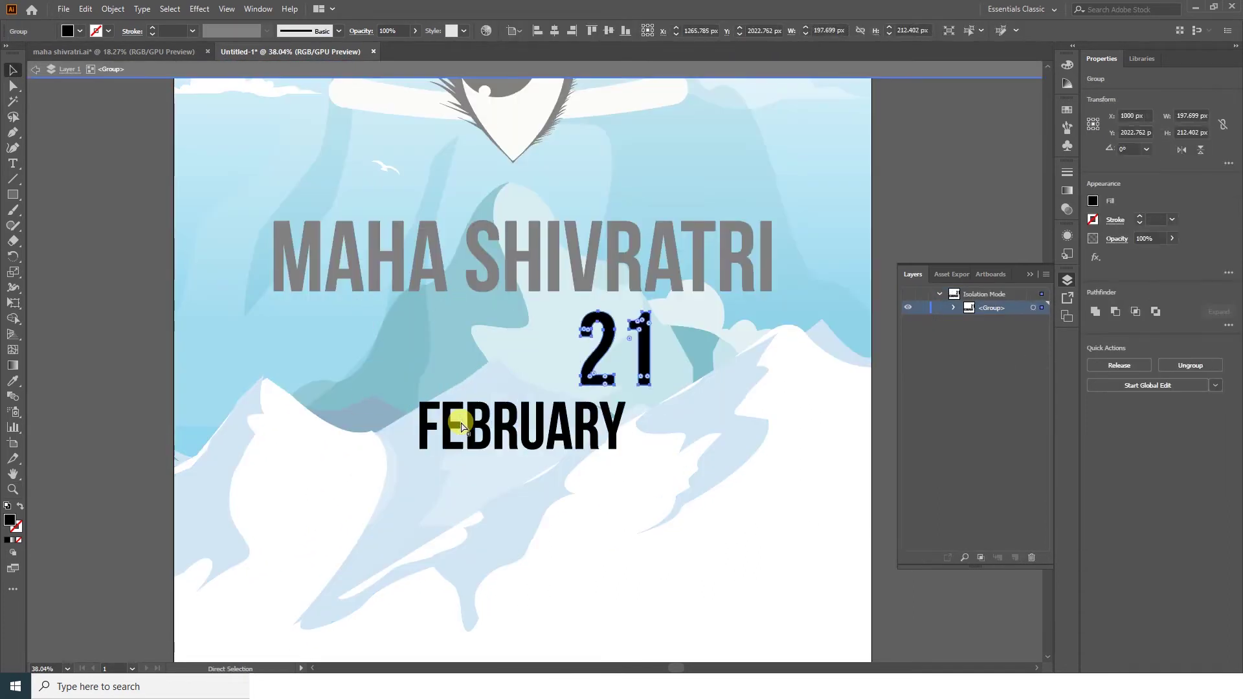
{"action": "double_click", "coordinate": [133, 388]}
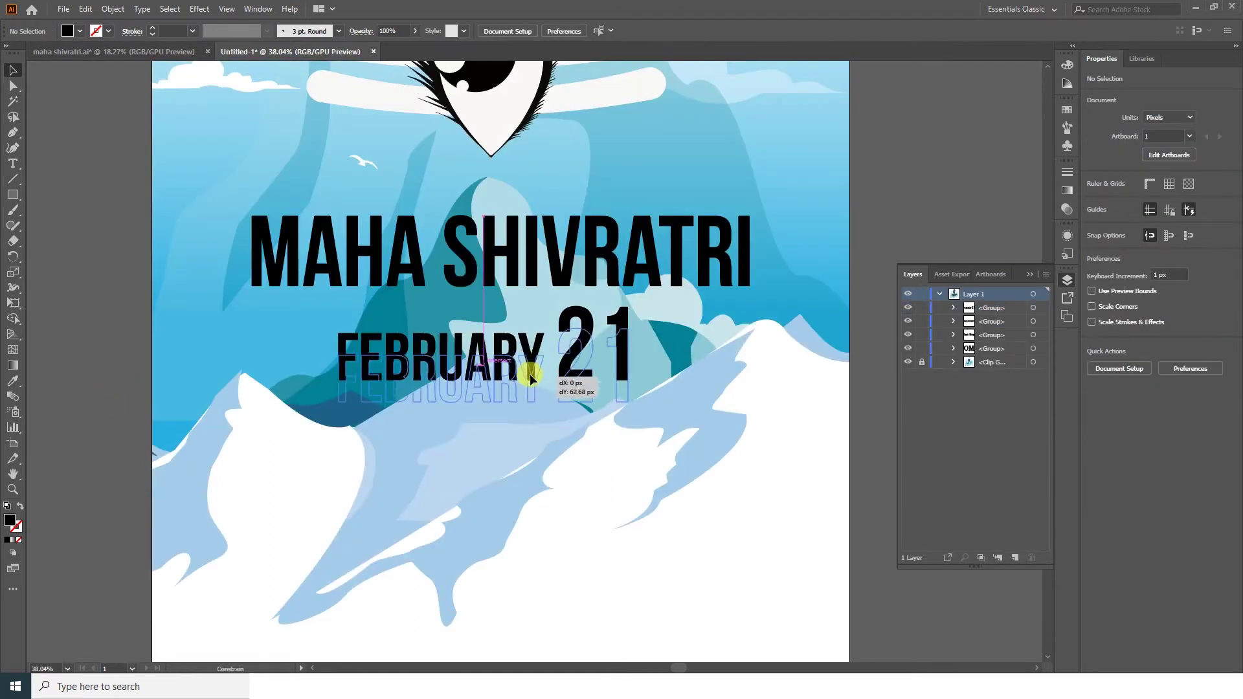
{"action": "left_click_drag", "start_coordinate": [530, 379], "coordinate": [529, 380]}
{"action": "key", "text": "ctrl+0"}
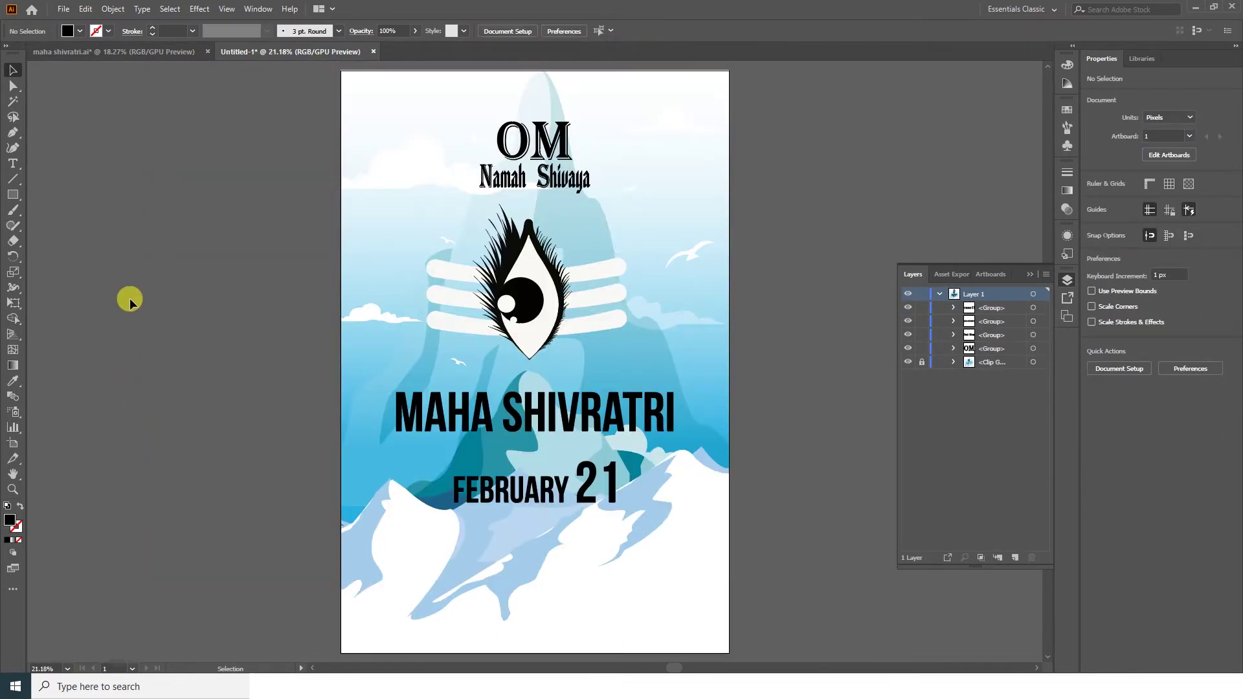
{"action": "scroll", "coordinate": [550, 393], "scroll_direction": "down", "scroll_amount": 3}
{"action": "left_click_drag", "start_coordinate": [560, 443], "coordinate": [560, 430]}
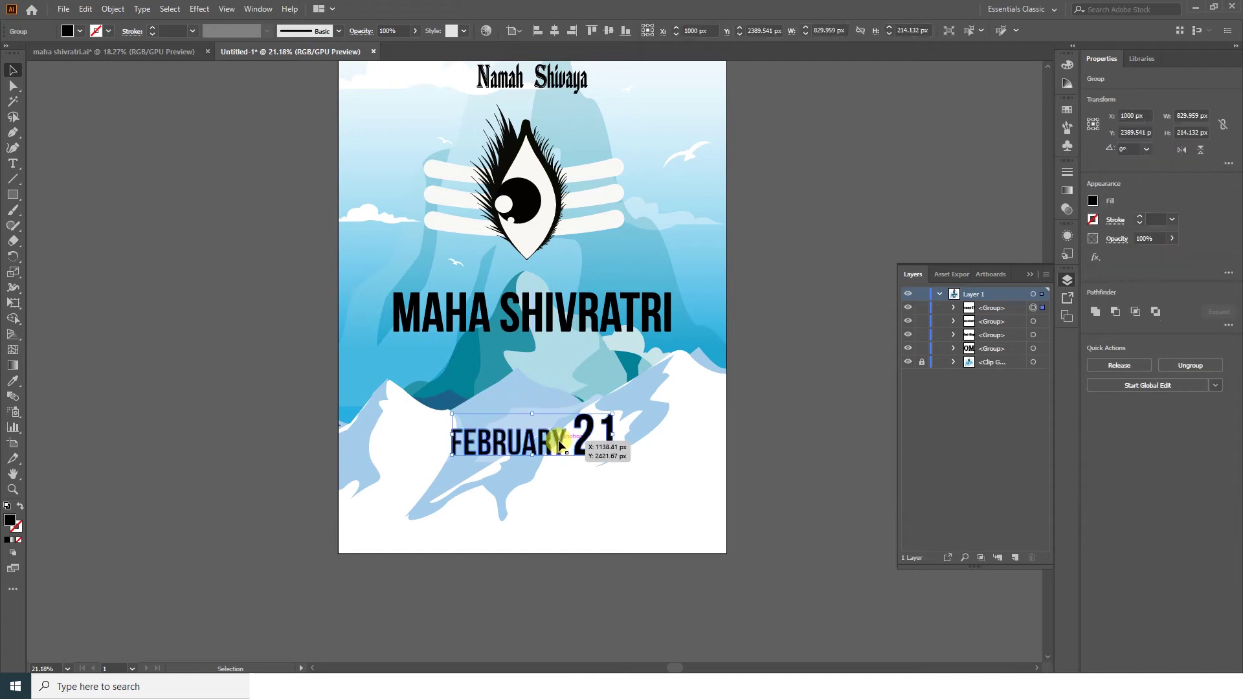
- Add 'for the celebration' text in Book weight, shrink it, and place it under FEBRUARY 21
{"action": "left_click_drag", "start_coordinate": [156, 377], "coordinate": [139, 419]}
{"action": "left_click", "coordinate": [636, 378]}
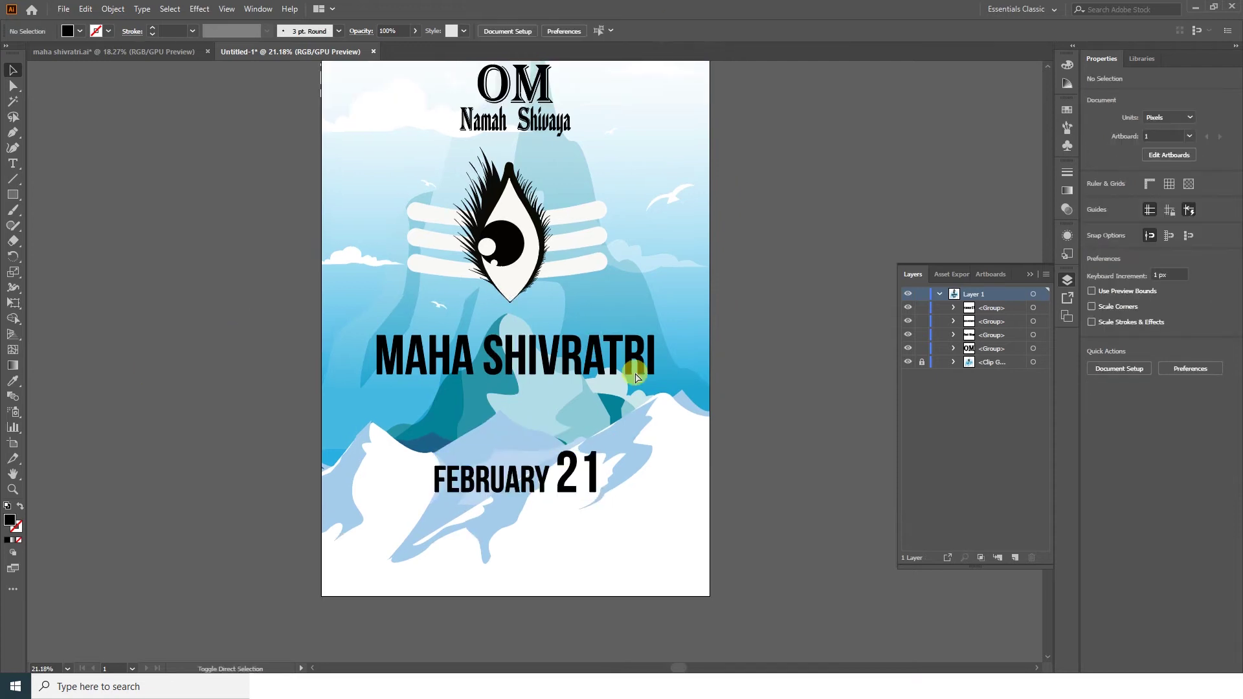
{"action": "left_click", "coordinate": [258, 513]}
{"action": "type", "text": "for the celebration"}
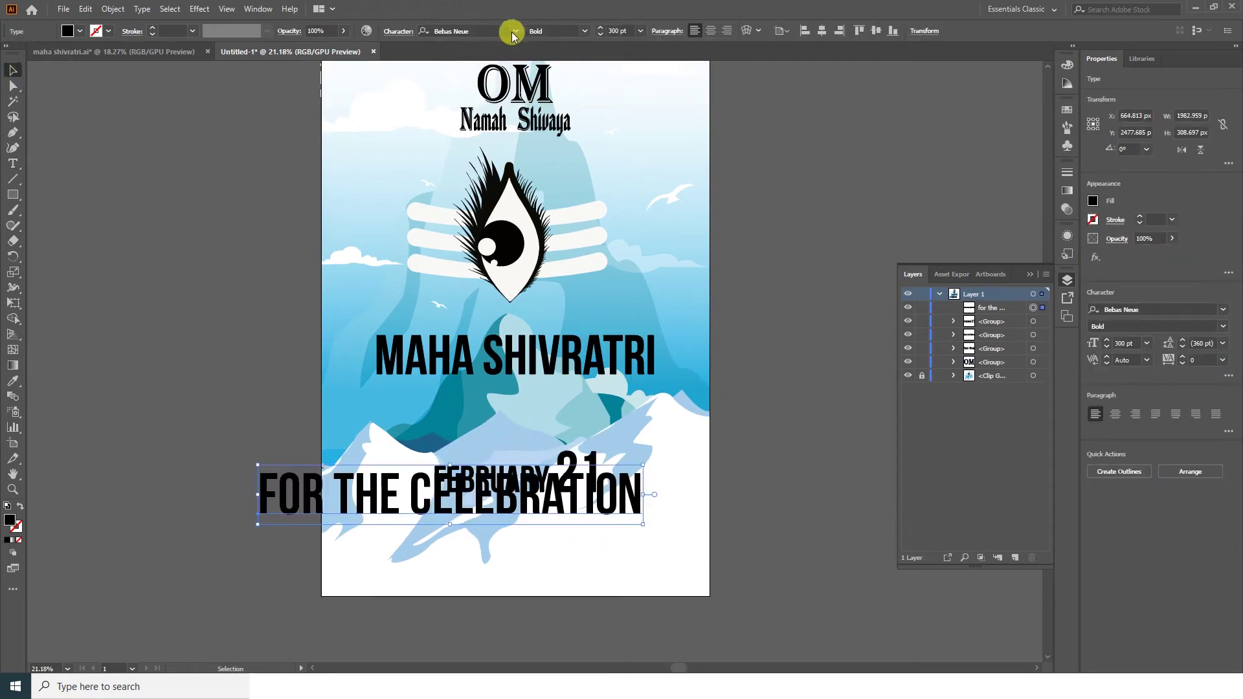
{"action": "left_click", "coordinate": [516, 31]}
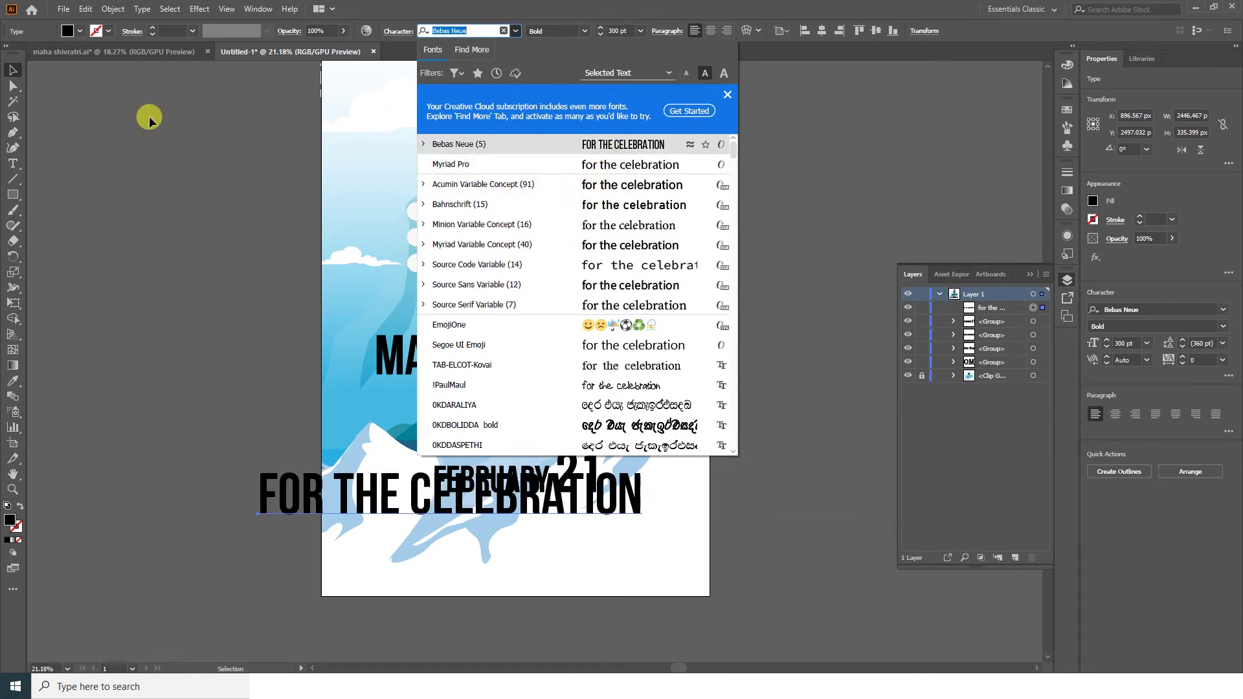
{"action": "left_click", "coordinate": [577, 30]}
{"action": "left_click", "coordinate": [572, 74]}
{"action": "left_click_drag", "start_coordinate": [630, 465], "coordinate": [395, 465]}
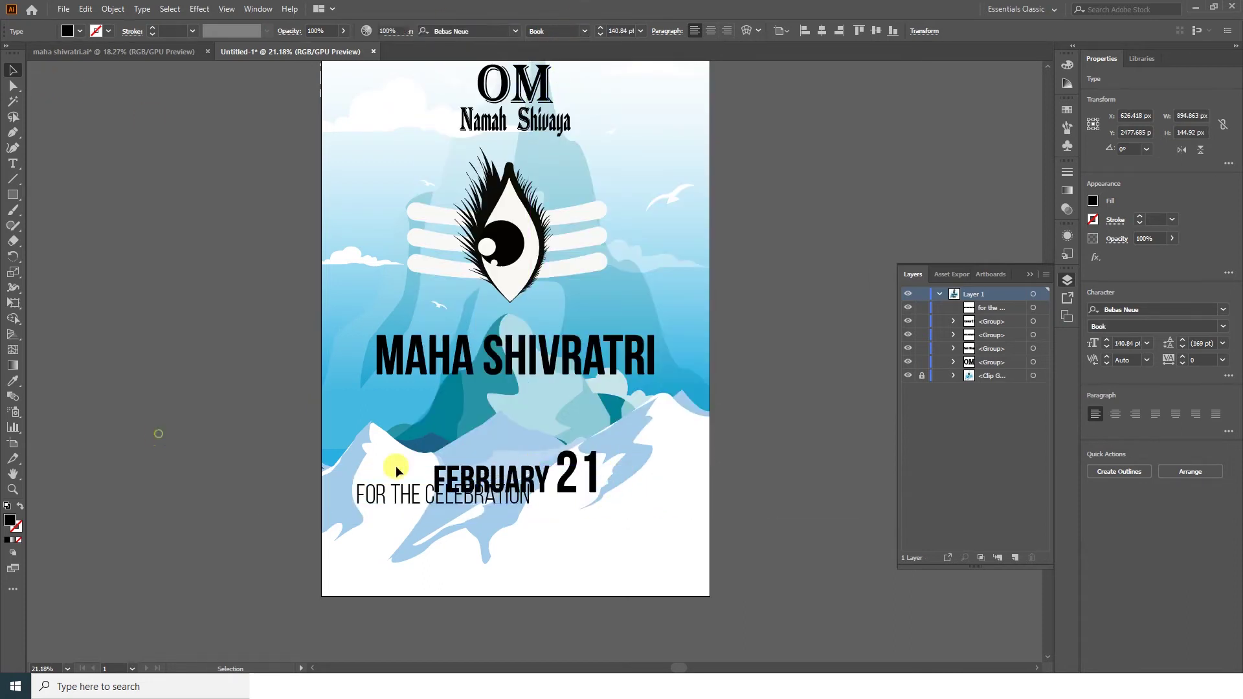
{"action": "left_click_drag", "start_coordinate": [490, 498], "coordinate": [565, 523]}
- Convert the celebration text to outlines and nudge it slightly up and right
{"action": "scroll", "coordinate": [537, 523], "scroll_direction": "down", "scroll_amount": 2}
{"action": "scroll", "coordinate": [632, 361], "scroll_direction": "up", "scroll_amount": 3, "text": "alt"}
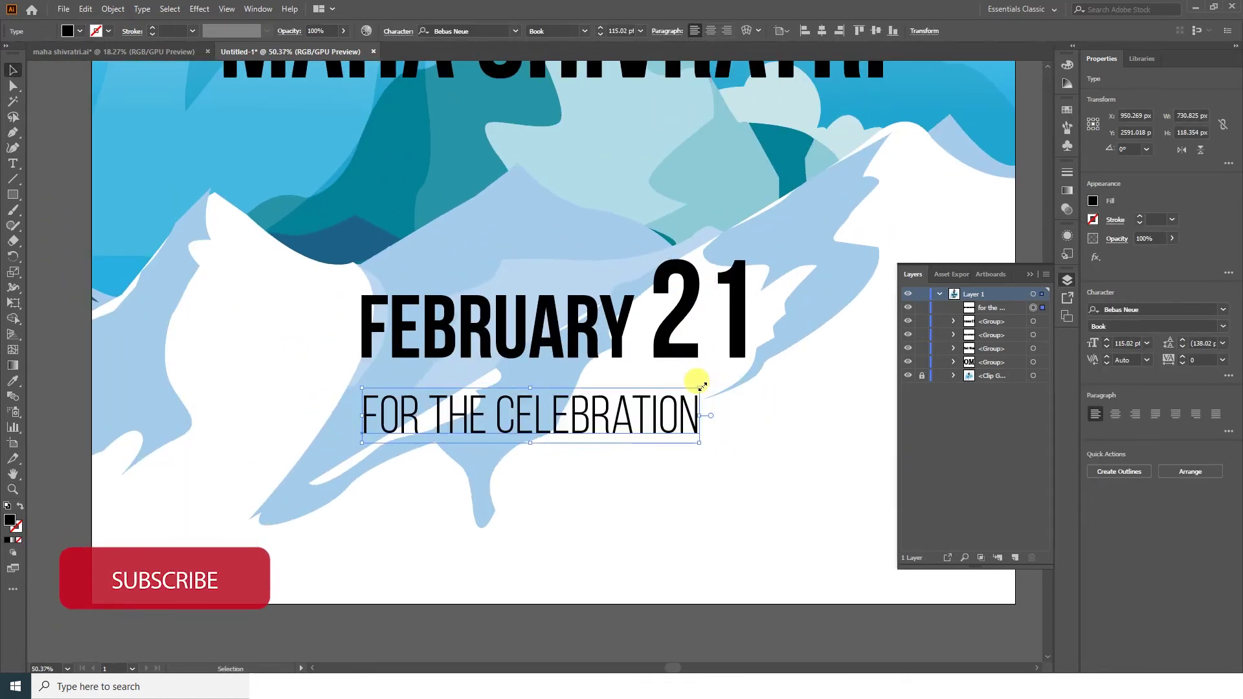
{"action": "key", "text": "ctrl+shift+o"}
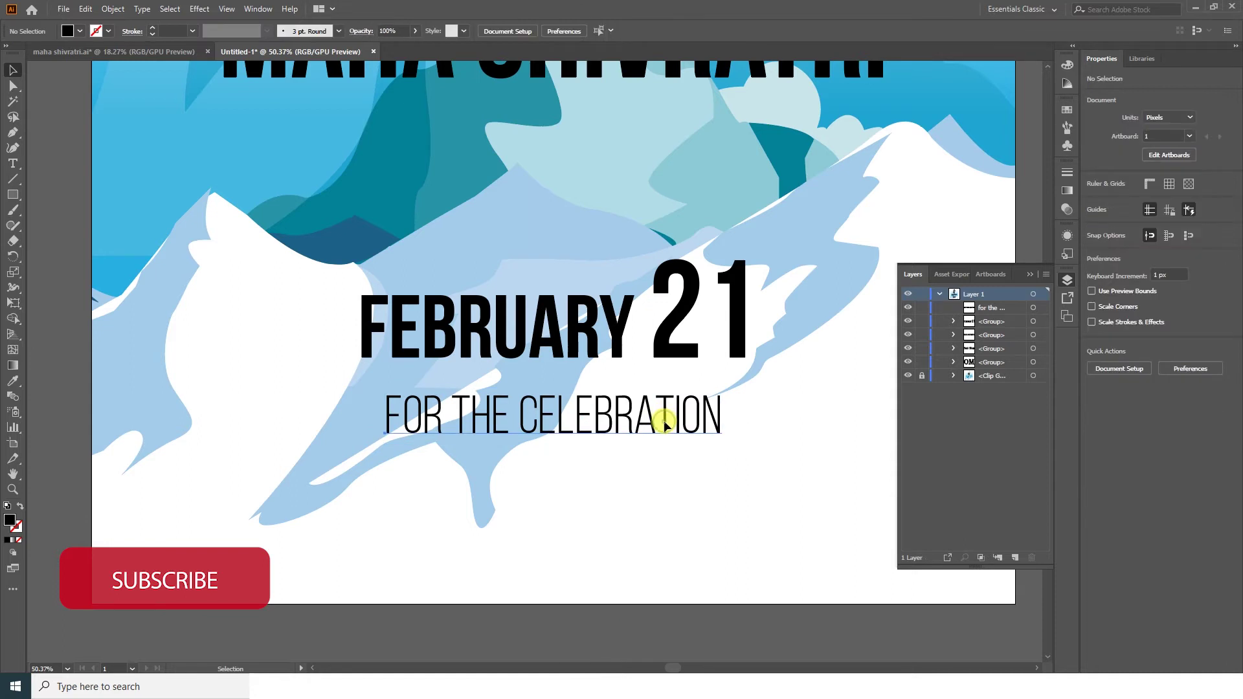
{"action": "left_click_drag", "start_coordinate": [654, 425], "coordinate": [666, 412]}
{"action": "left_click", "coordinate": [685, 572]}
{"action": "left_click_drag", "start_coordinate": [685, 571], "coordinate": [689, 563]}
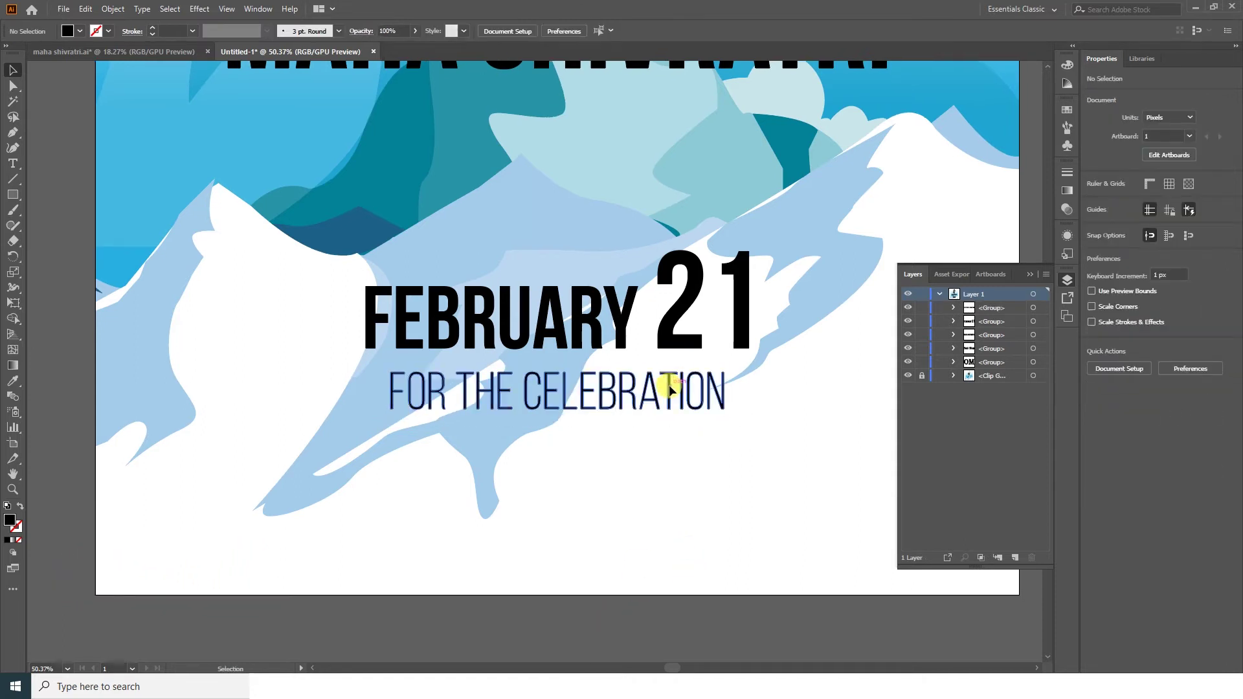
- Shift FOR THE slightly left inside the group, then centre the date block horizontally
{"action": "double_click", "coordinate": [606, 390]}
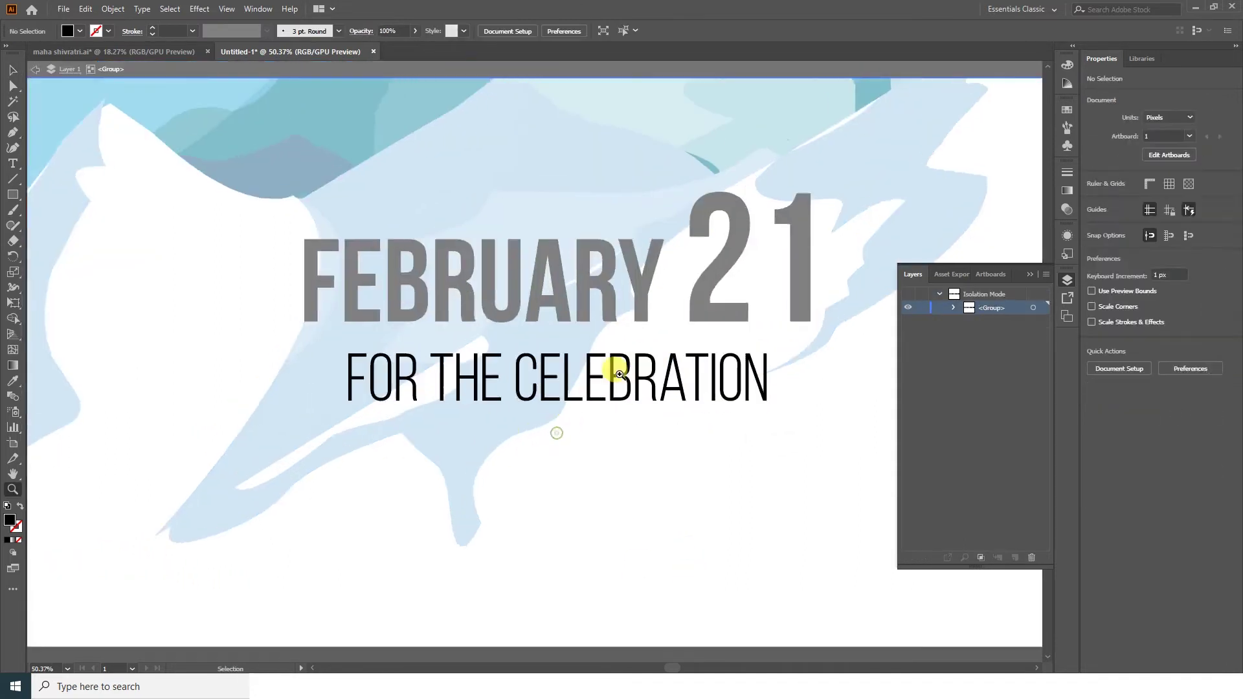
{"action": "left_click", "coordinate": [619, 374]}
{"action": "key", "text": "v"}
{"action": "left_click", "coordinate": [489, 339]}
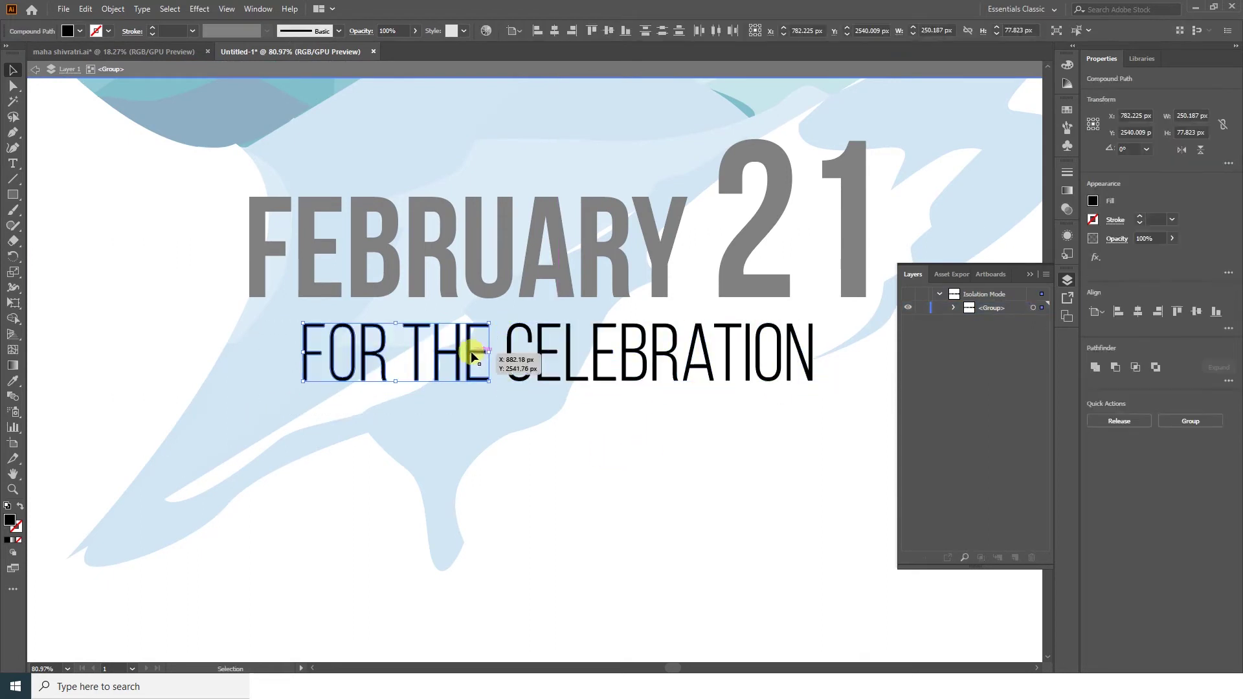
{"action": "left_click_drag", "start_coordinate": [472, 355], "coordinate": [451, 355]}
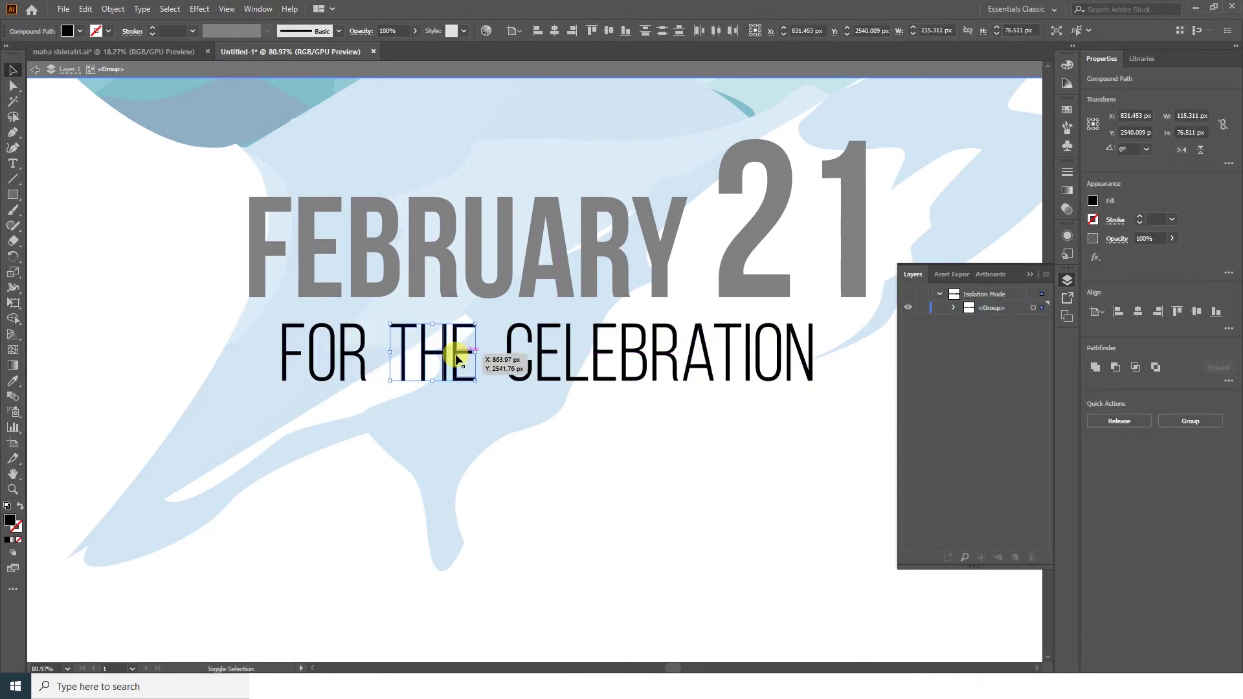
{"action": "left_click", "coordinate": [507, 424]}
{"action": "double_click", "coordinate": [507, 424]}
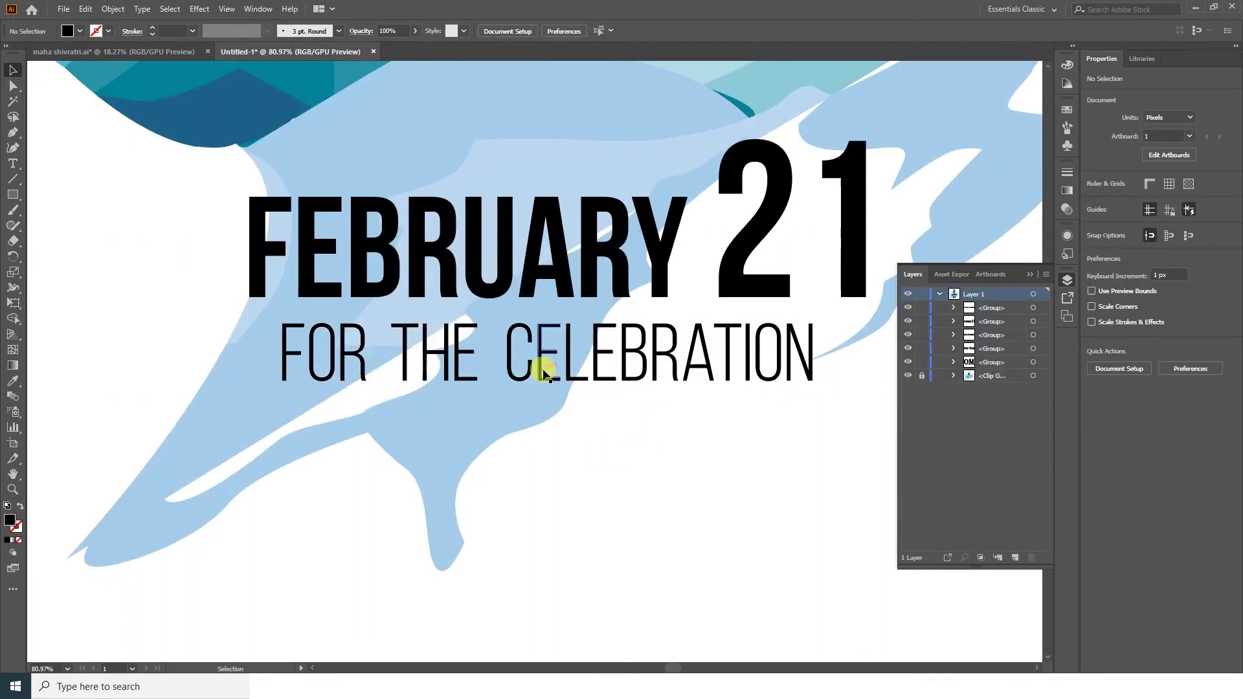
{"action": "left_click", "coordinate": [541, 360]}
{"action": "left_click", "coordinate": [554, 30]}
{"action": "scroll", "coordinate": [686, 393], "scroll_direction": "down", "scroll_amount": 2}
{"action": "left_click", "coordinate": [611, 588]}
{"action": "scroll", "coordinate": [612, 580], "scroll_direction": "down", "scroll_amount": 3}
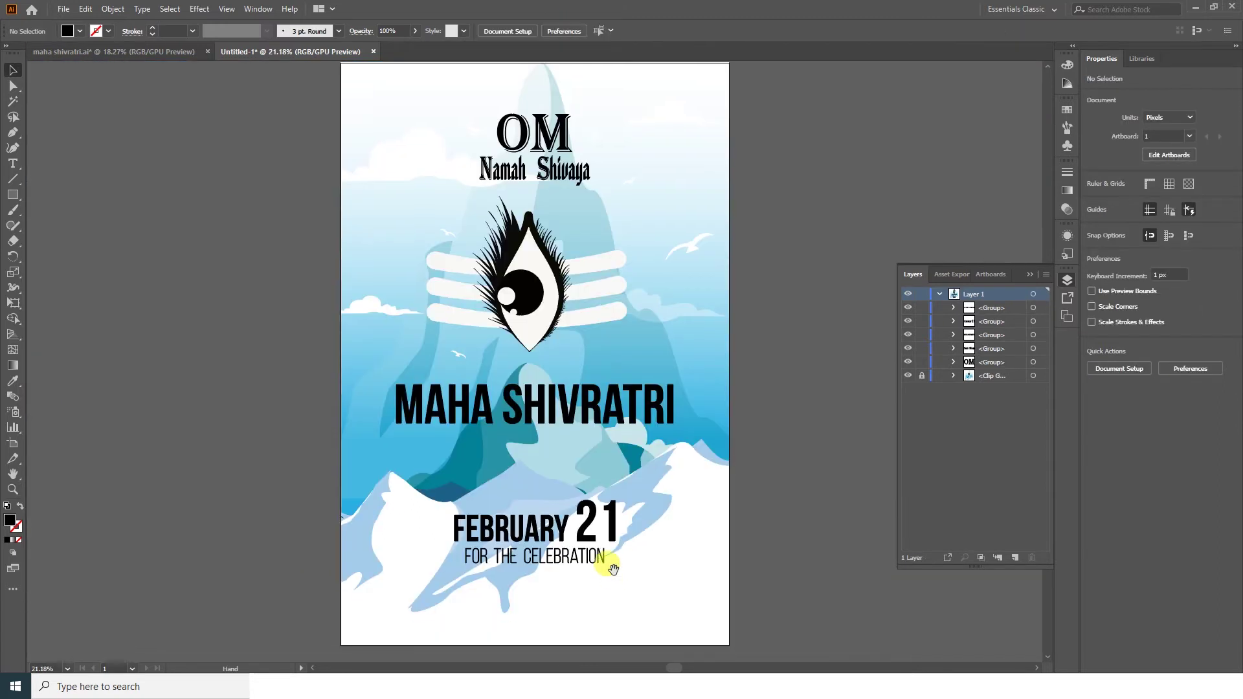
- Move the Lorem ipsum paragraph to the poster bottom and centre it horizontally
{"action": "left_click_drag", "start_coordinate": [712, 363], "coordinate": [712, 375]}
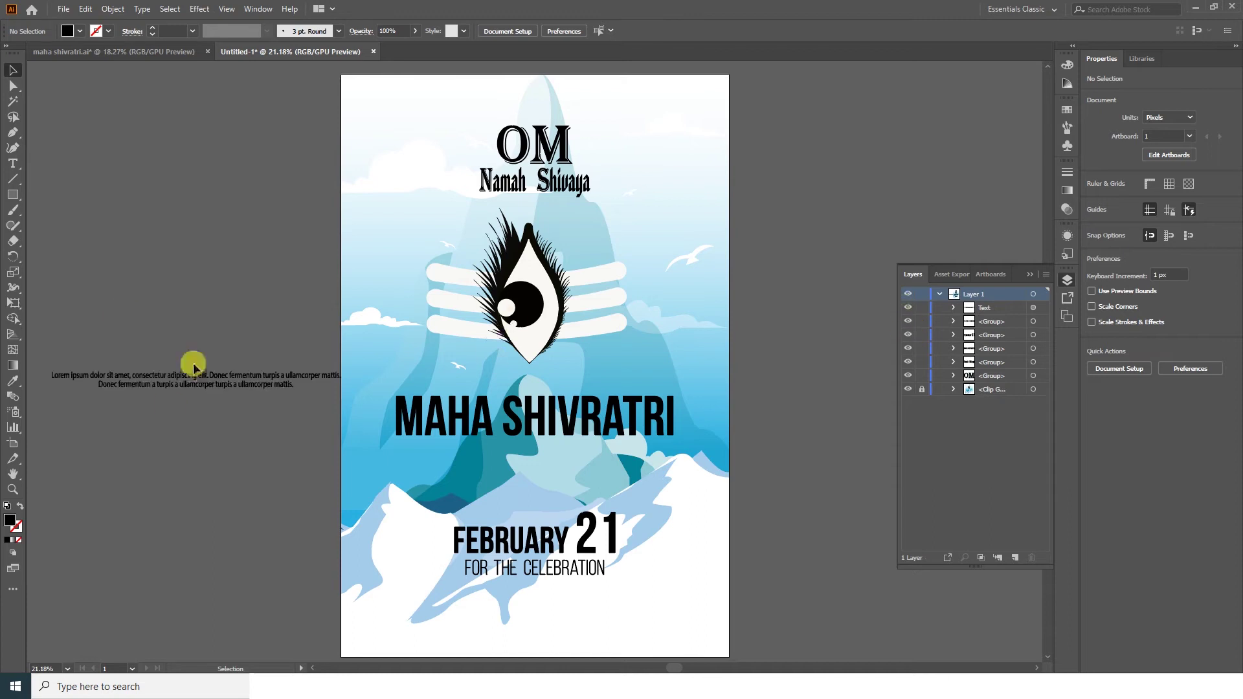
{"action": "left_click_drag", "start_coordinate": [193, 367], "coordinate": [547, 604]}
{"action": "left_click", "coordinate": [557, 31]}
{"action": "left_click_drag", "start_coordinate": [601, 571], "coordinate": [595, 516]}
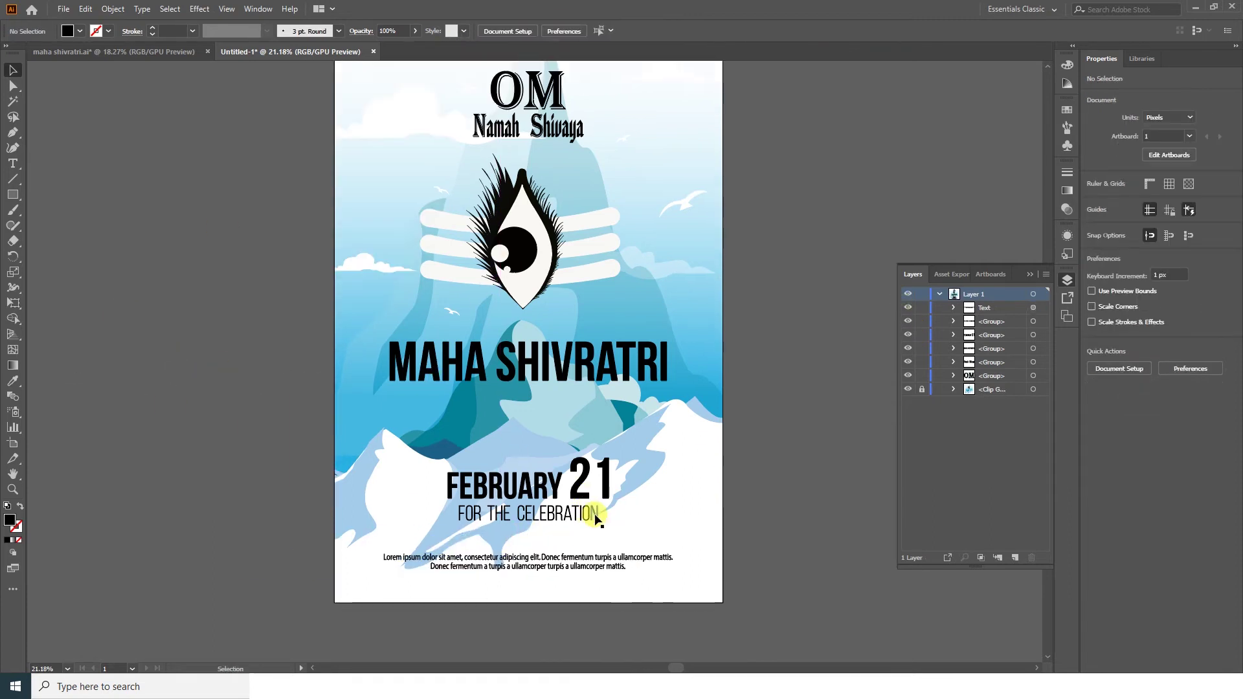
{"action": "double_click", "coordinate": [591, 557]}
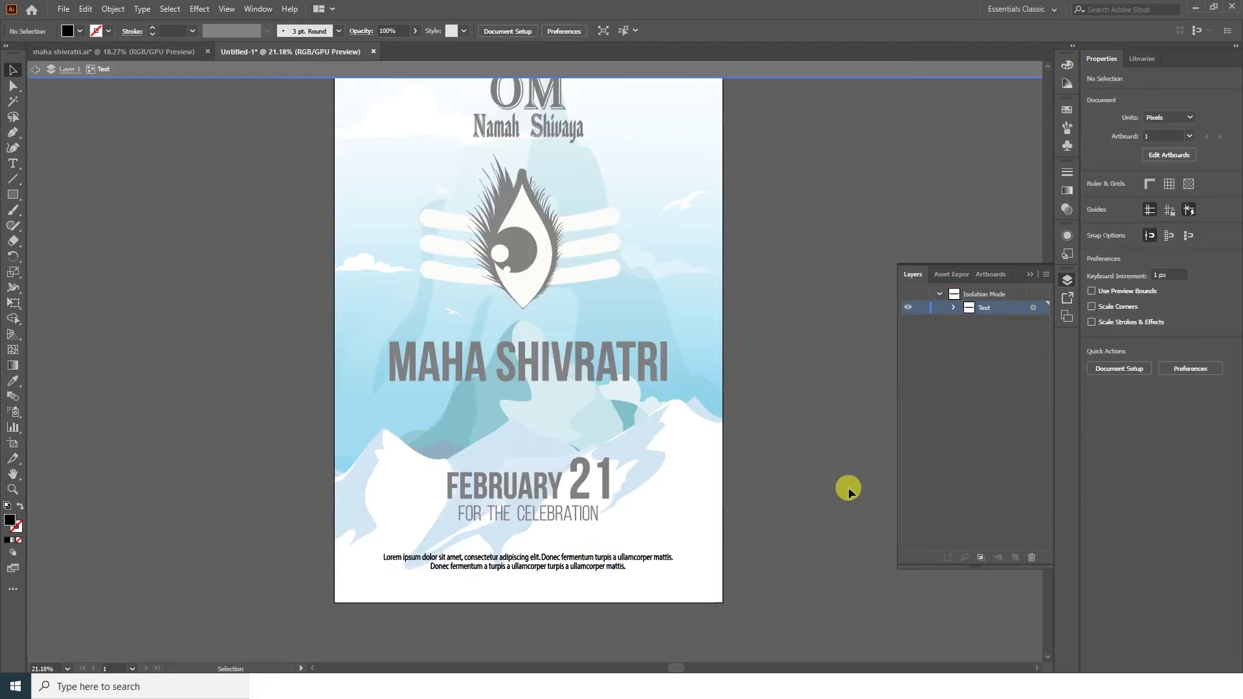
{"action": "double_click", "coordinate": [846, 488]}
- Drag a copy of the paragraph up under MAHA SHIVRATRI and scale it down
{"action": "left_click_drag", "start_coordinate": [601, 562], "coordinate": [784, 346]}
{"action": "scroll", "coordinate": [611, 377], "scroll_direction": "up", "scroll_amount": 3}
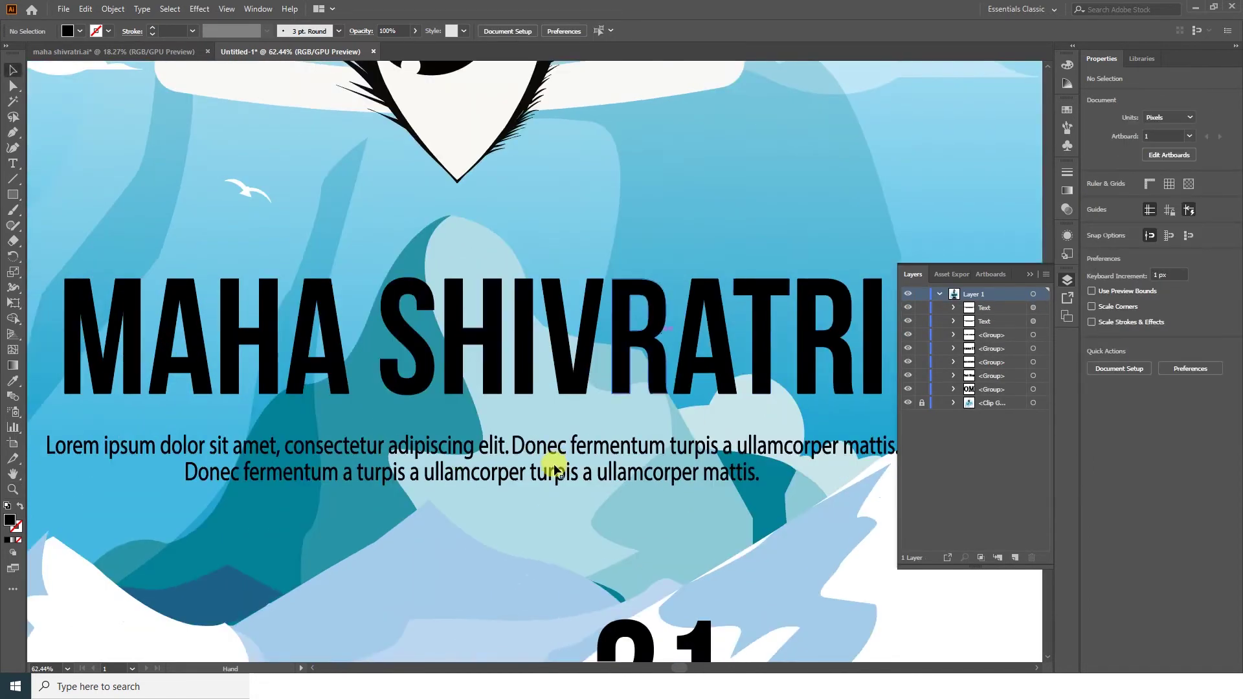
{"action": "scroll", "coordinate": [555, 464], "scroll_direction": "down", "scroll_amount": 1}
{"action": "left_click", "coordinate": [694, 453], "text": "ctrl"}
{"action": "left_click_drag", "start_coordinate": [837, 440], "coordinate": [759, 443]}
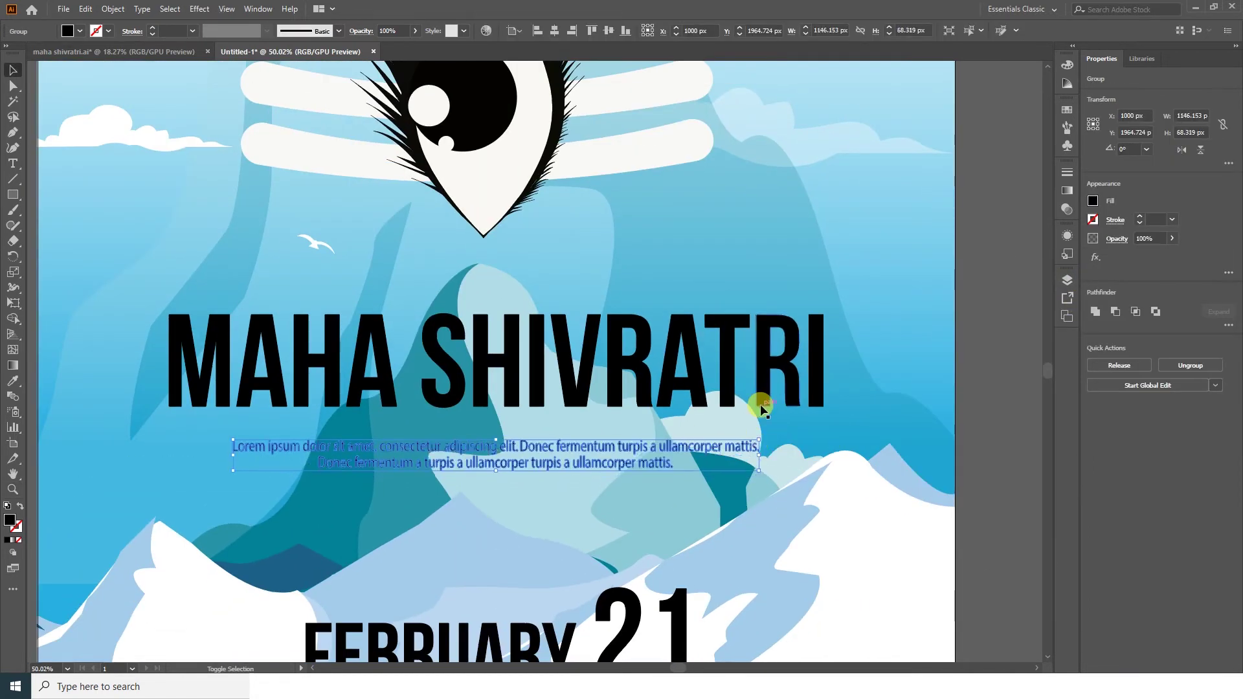
{"action": "left_click", "coordinate": [982, 263]}
{"action": "key", "text": "ctrl+0"}
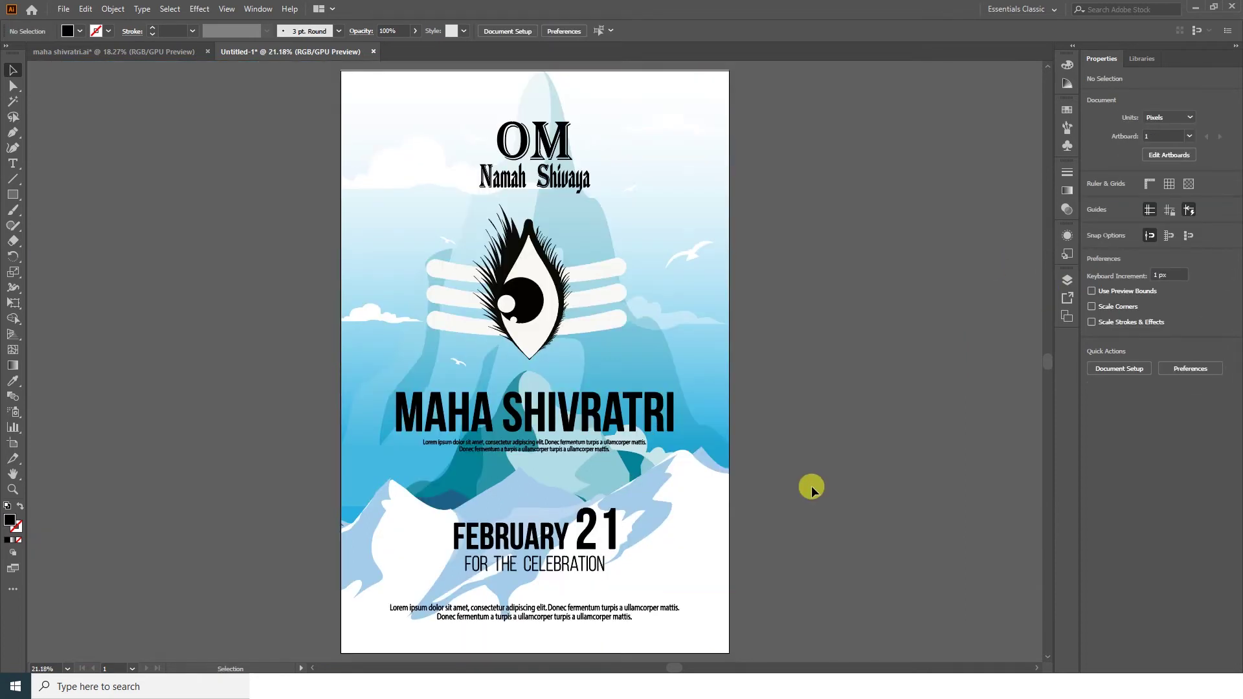
- Draw a 2000×3000 px black rectangle and move it beside the poster
{"action": "key", "text": "m"}
{"action": "left_click", "coordinate": [700, 358]}
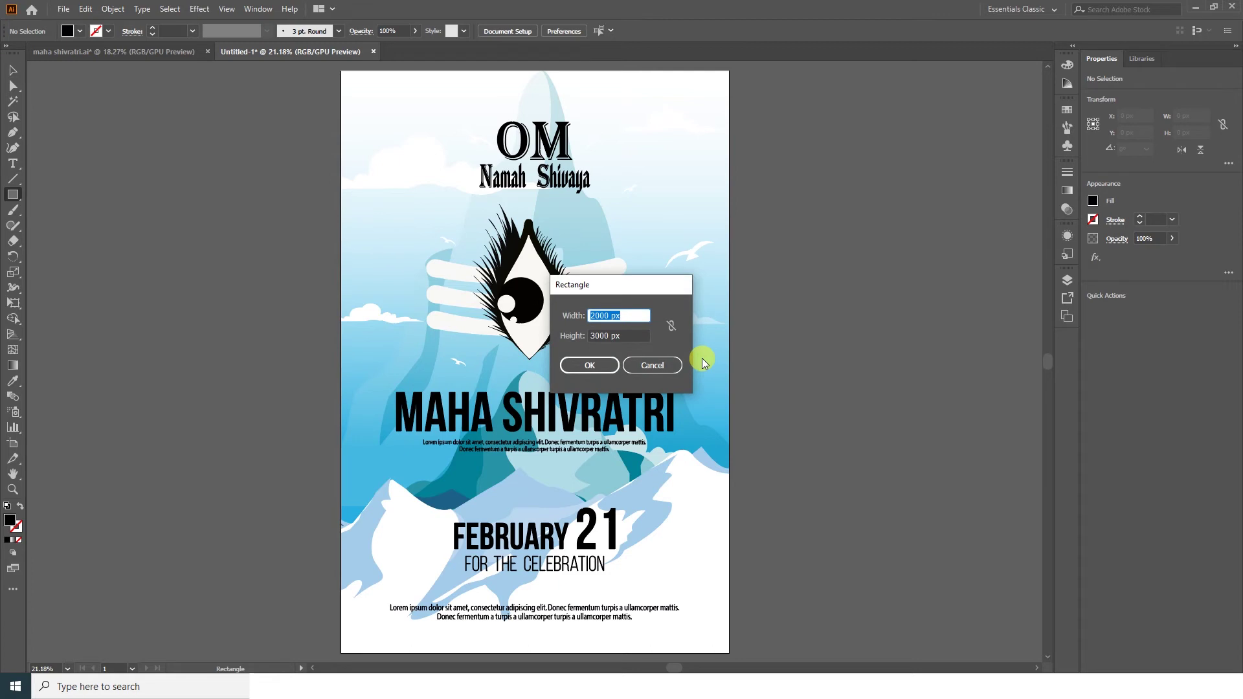
{"action": "key", "text": "Return"}
{"action": "scroll", "coordinate": [528, 287], "scroll_direction": "up", "scroll_amount": 3}
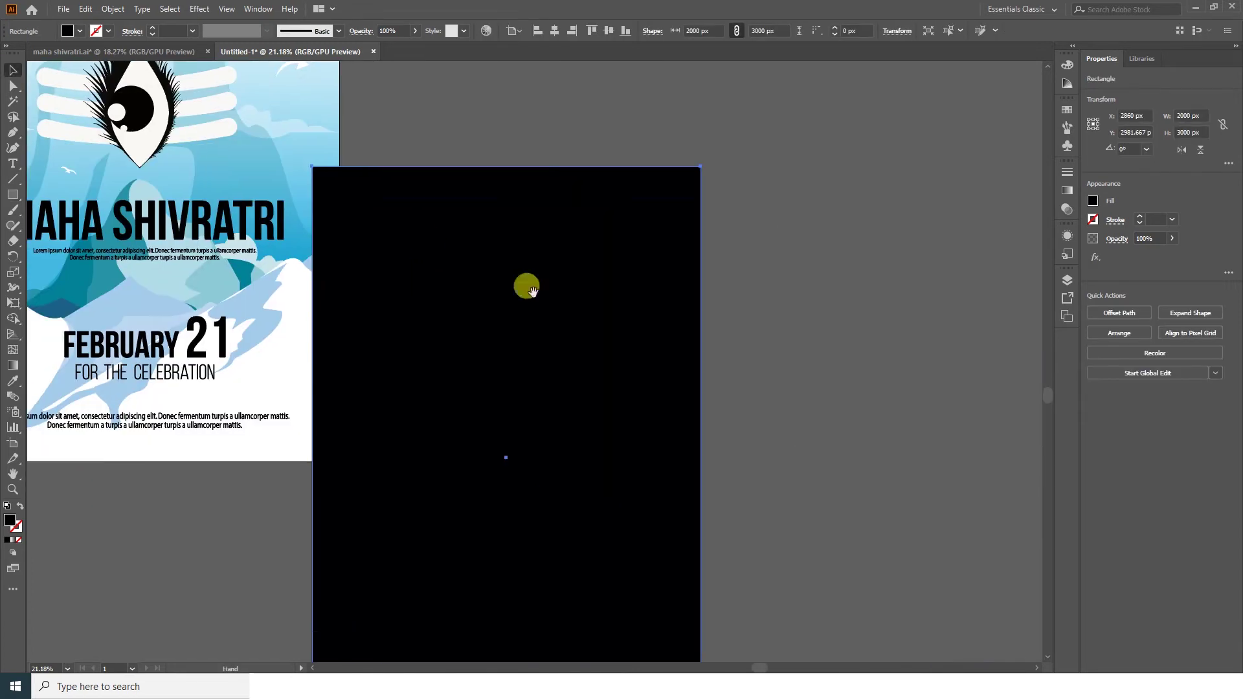
{"action": "left_click_drag", "start_coordinate": [527, 286], "coordinate": [621, 286]}
{"action": "scroll", "coordinate": [588, 323], "scroll_direction": "down", "scroll_amount": 3}
- Cut a smaller inner rectangle with Minus Front and centre the frame on the poster
{"action": "left_click_drag", "start_coordinate": [776, 115], "coordinate": [765, 132]}
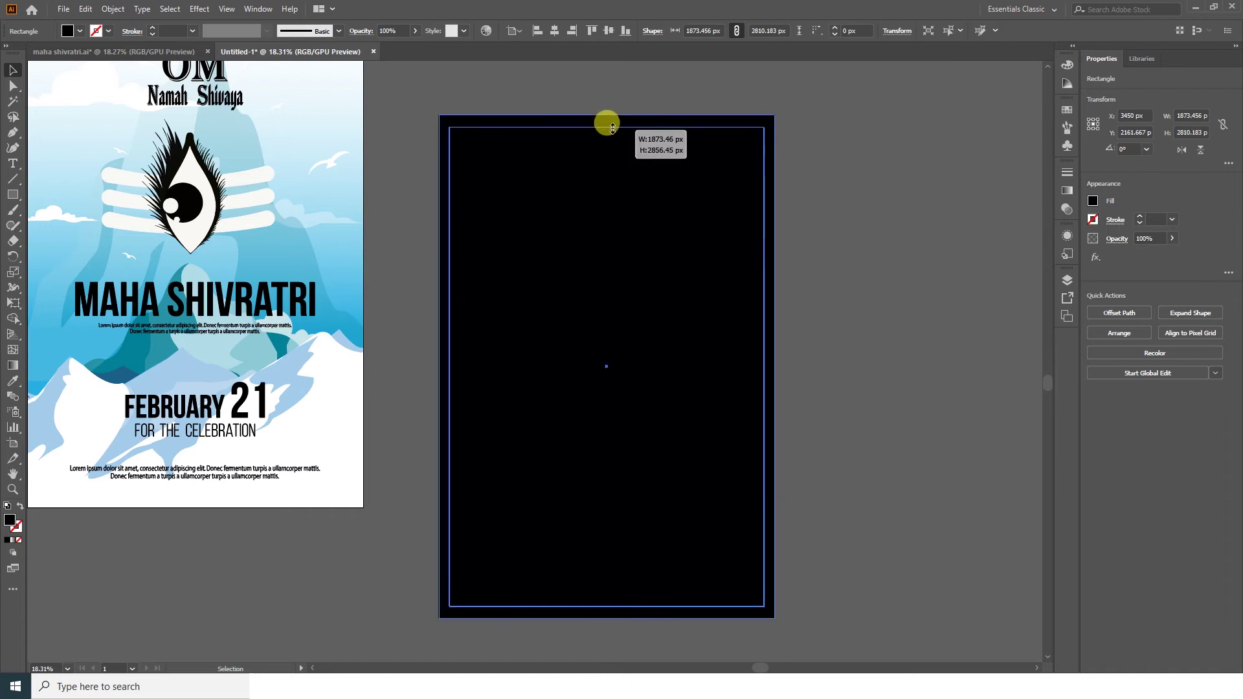
{"action": "key", "text": "ctrl+z"}
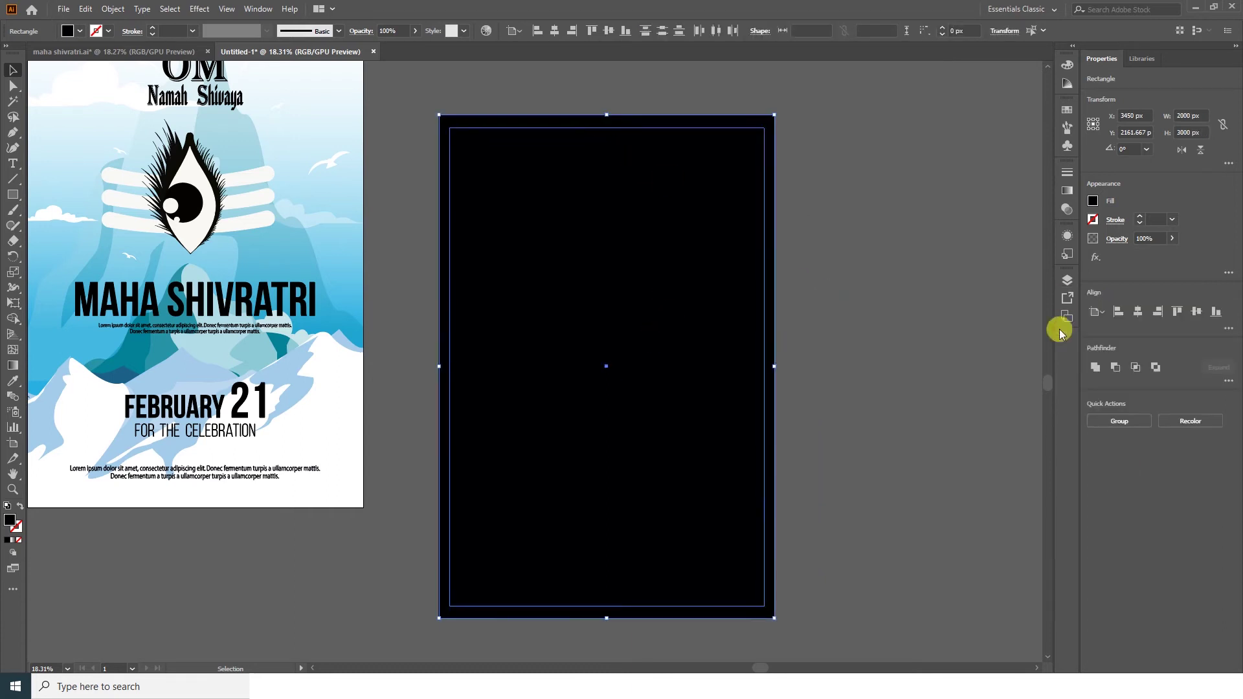
{"action": "left_click", "coordinate": [1068, 279]}
{"action": "left_click", "coordinate": [1066, 316]}
{"action": "left_click", "coordinate": [1114, 383]}
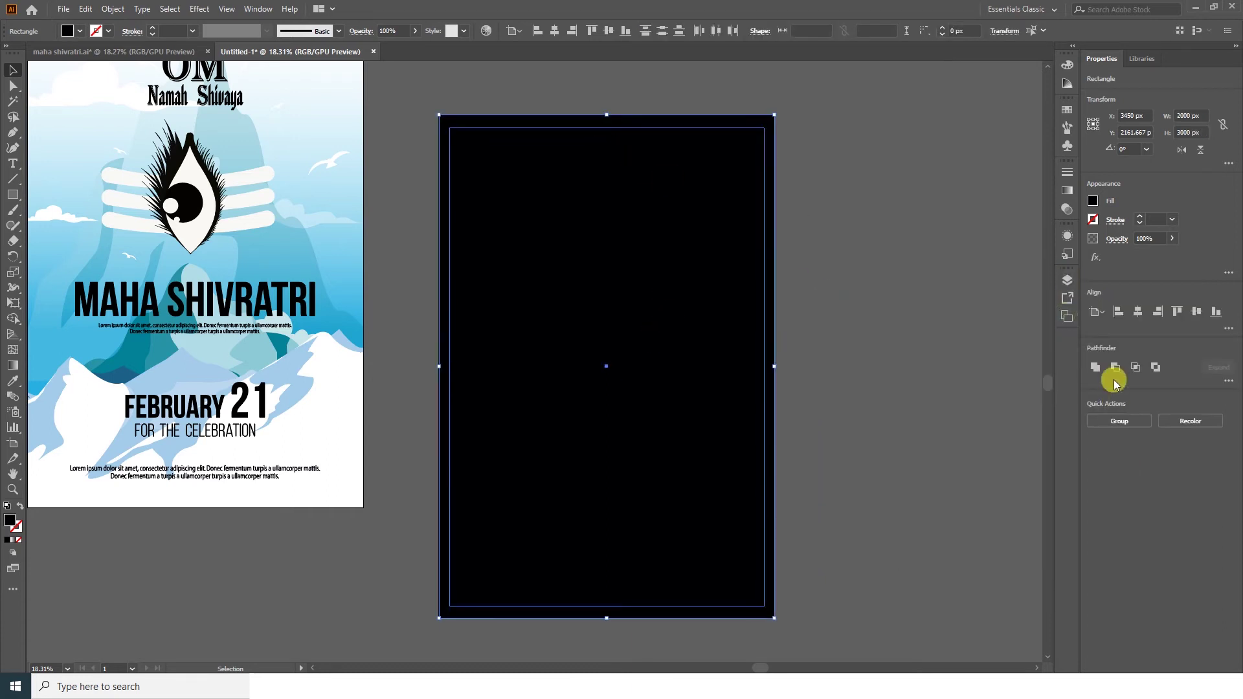
{"action": "left_click", "coordinate": [1157, 368]}
{"action": "left_click", "coordinate": [554, 30]}
{"action": "left_click", "coordinate": [609, 30]}
- Colour the MAHA SHIVRATRI title bright pinkish red from the colour spectrum
{"action": "left_click", "coordinate": [555, 241]}
{"action": "key", "text": "z"}
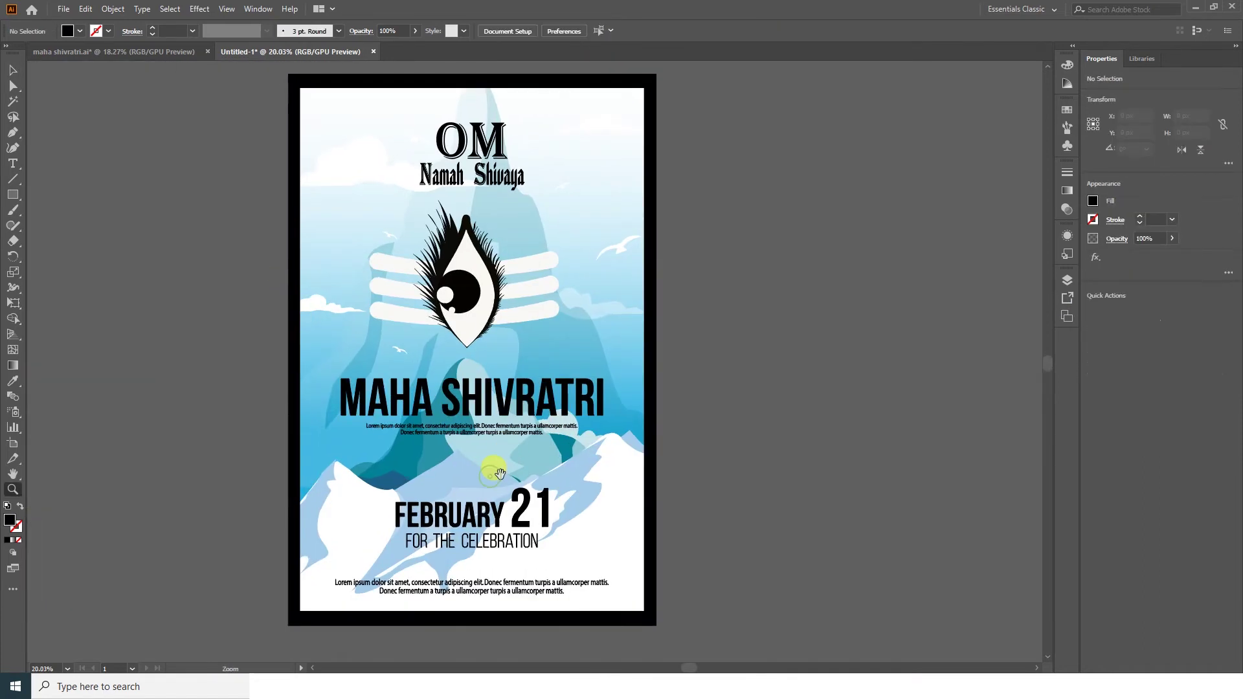
{"action": "key", "text": "v"}
{"action": "left_click_drag", "start_coordinate": [500, 475], "coordinate": [524, 353]}
{"action": "left_click", "coordinate": [507, 440]}
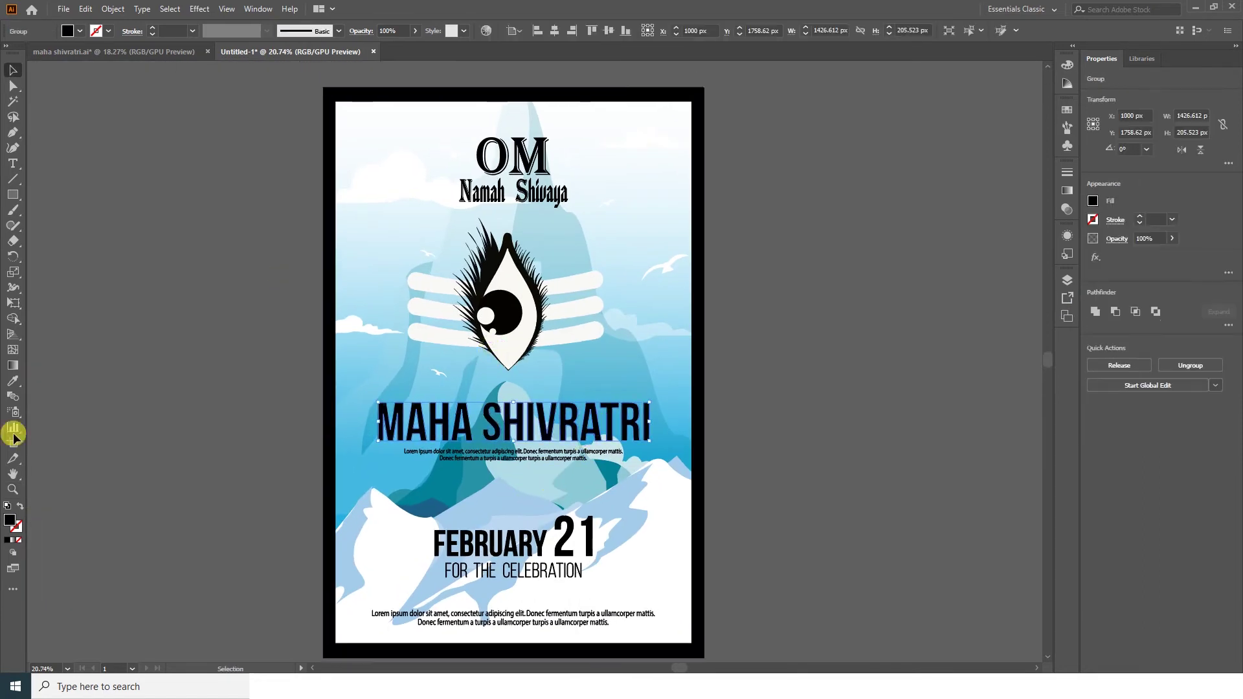
{"action": "left_click", "coordinate": [1067, 64]}
{"action": "left_click", "coordinate": [917, 59]}
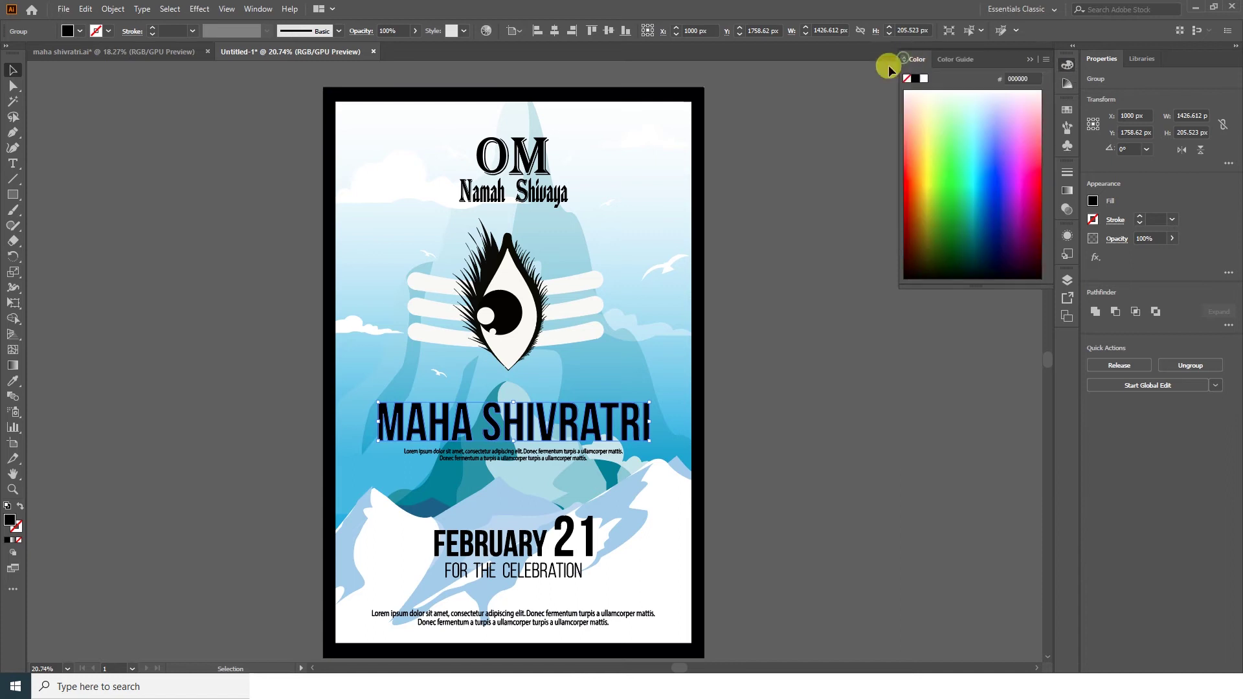
{"action": "left_click_drag", "start_coordinate": [985, 200], "coordinate": [1030, 198]}
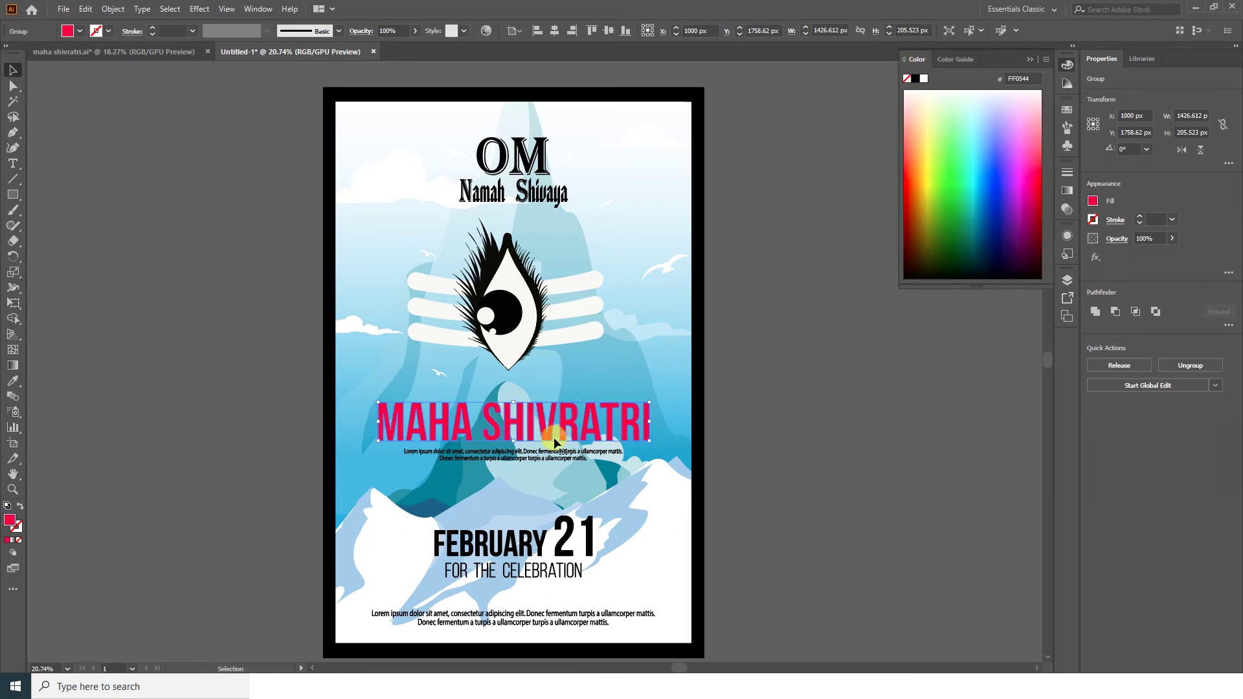
- Give the small text below the title a teal fill through the colour picker
{"action": "left_click", "coordinate": [527, 451]}
{"action": "left_click", "coordinate": [974, 130]}
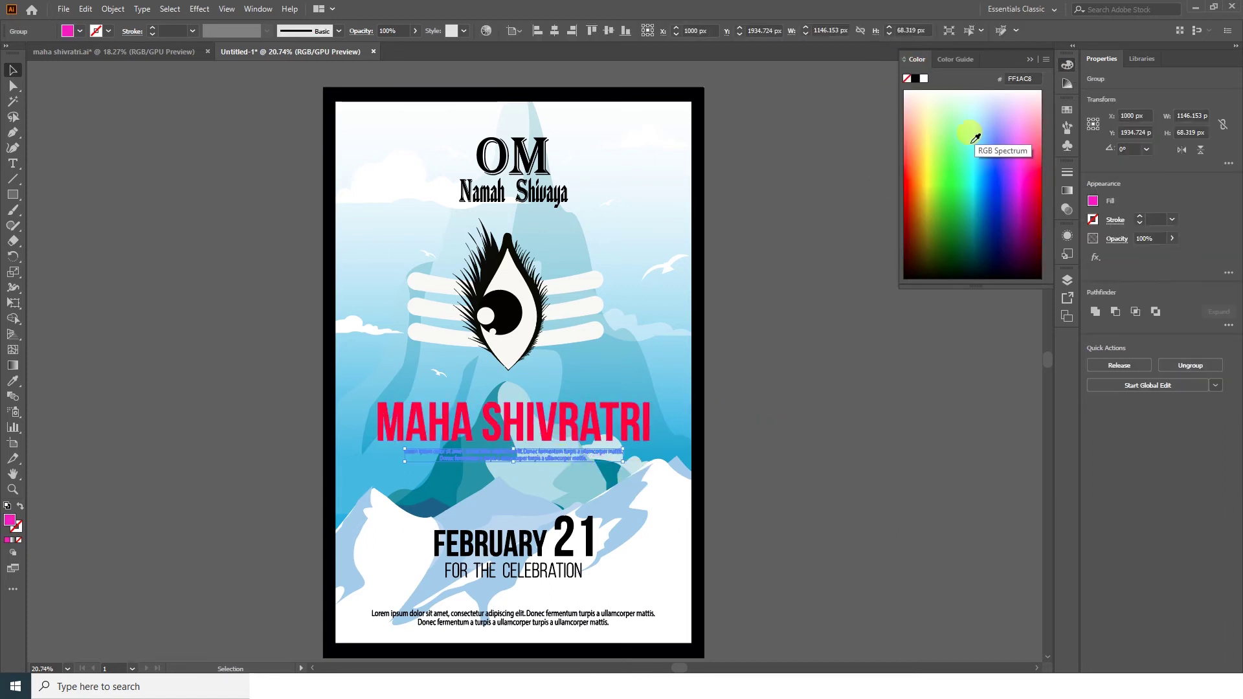
{"action": "left_click", "coordinate": [433, 448]}
{"action": "left_click", "coordinate": [453, 476]}
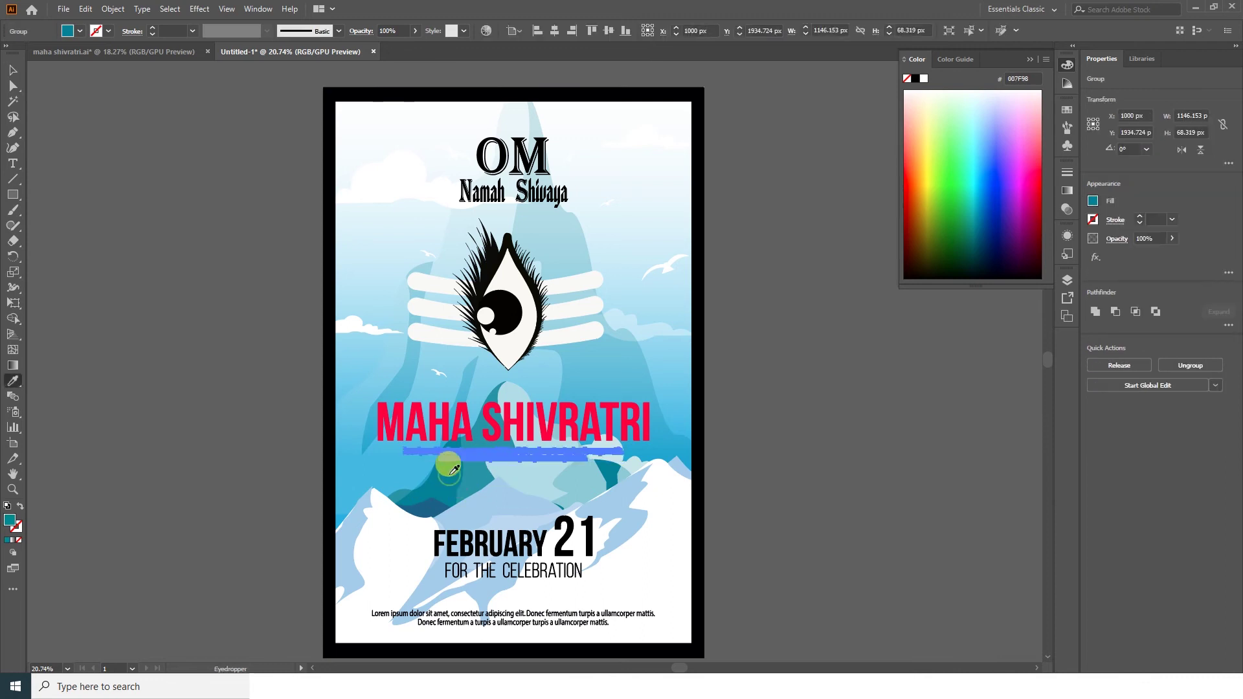
{"action": "double_click", "coordinate": [10, 524]}
{"action": "left_click_drag", "start_coordinate": [606, 203], "coordinate": [717, 244]}
{"action": "left_click", "coordinate": [821, 322]}
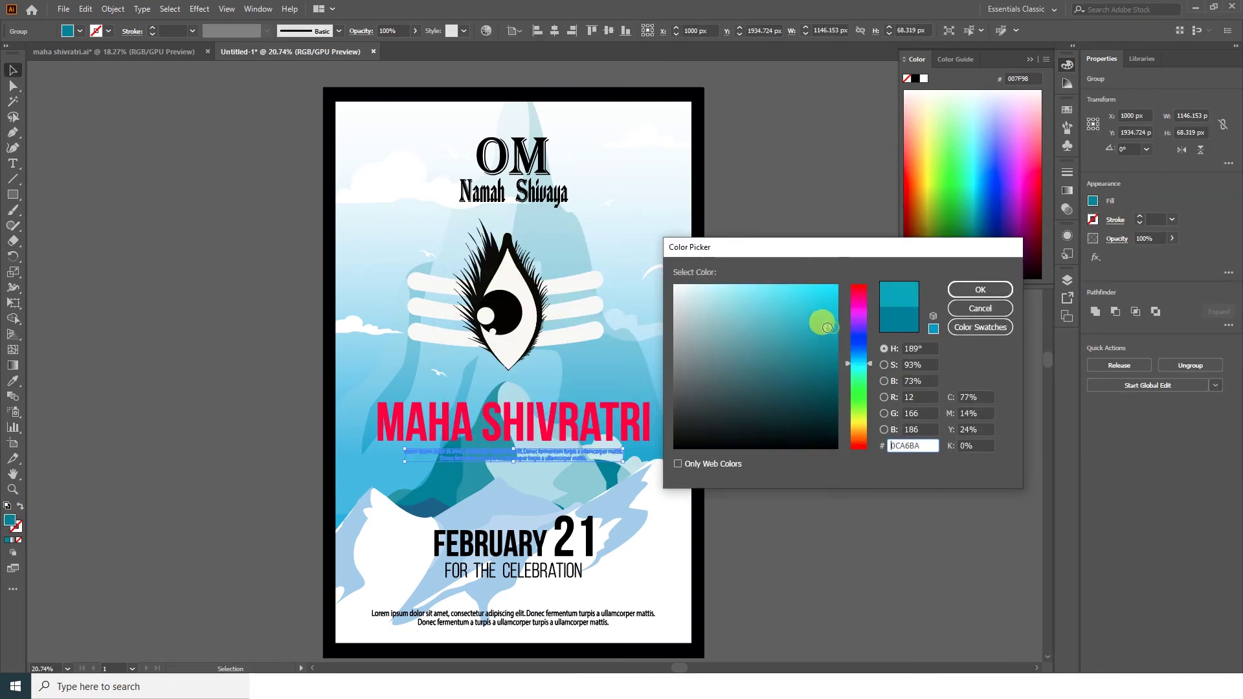
{"action": "left_click", "coordinate": [957, 289]}
- Make the small text white by sampling the snow with the Eyedropper
{"action": "key", "text": "z"}
{"action": "left_click", "coordinate": [658, 494]}
{"action": "left_click", "coordinate": [589, 425]}
{"action": "key", "text": "i"}
{"action": "left_click", "coordinate": [761, 561]}
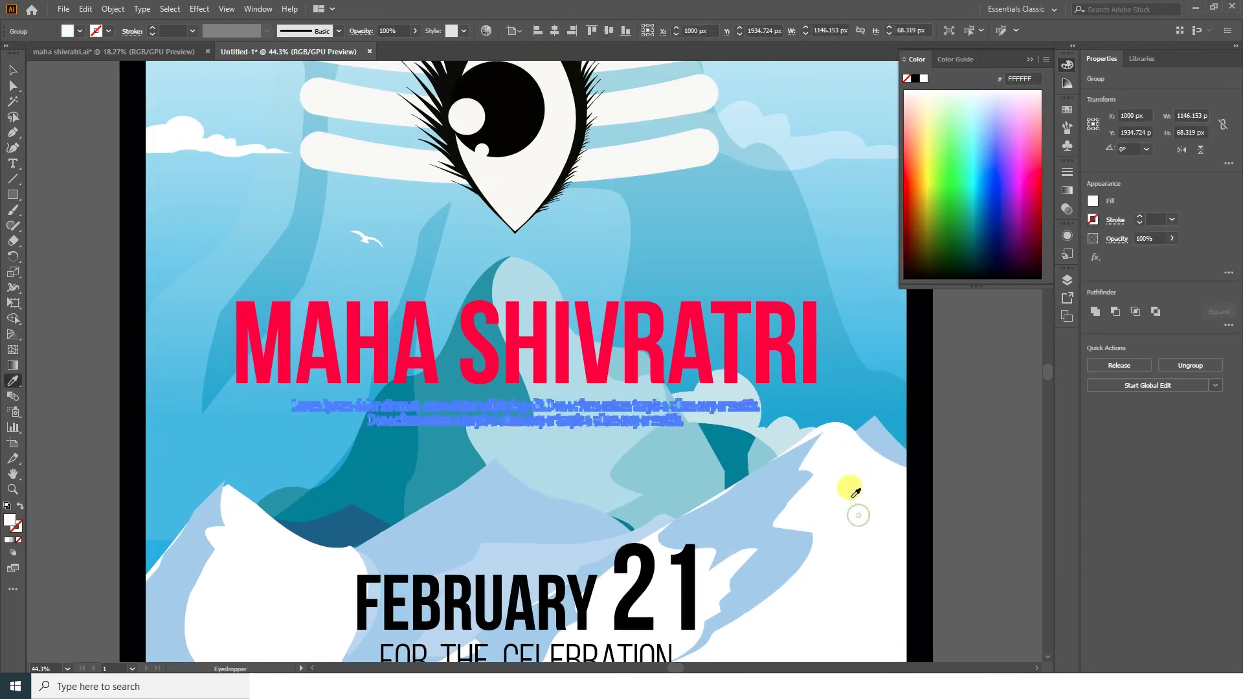
{"action": "key", "text": "ctrl+shift+a"}
{"action": "scroll", "coordinate": [571, 335], "scroll_direction": "down", "scroll_amount": 5}
- Try teal and light mountain-blue fills on the FEBRUARY 21 date
{"action": "left_click", "coordinate": [658, 341]}
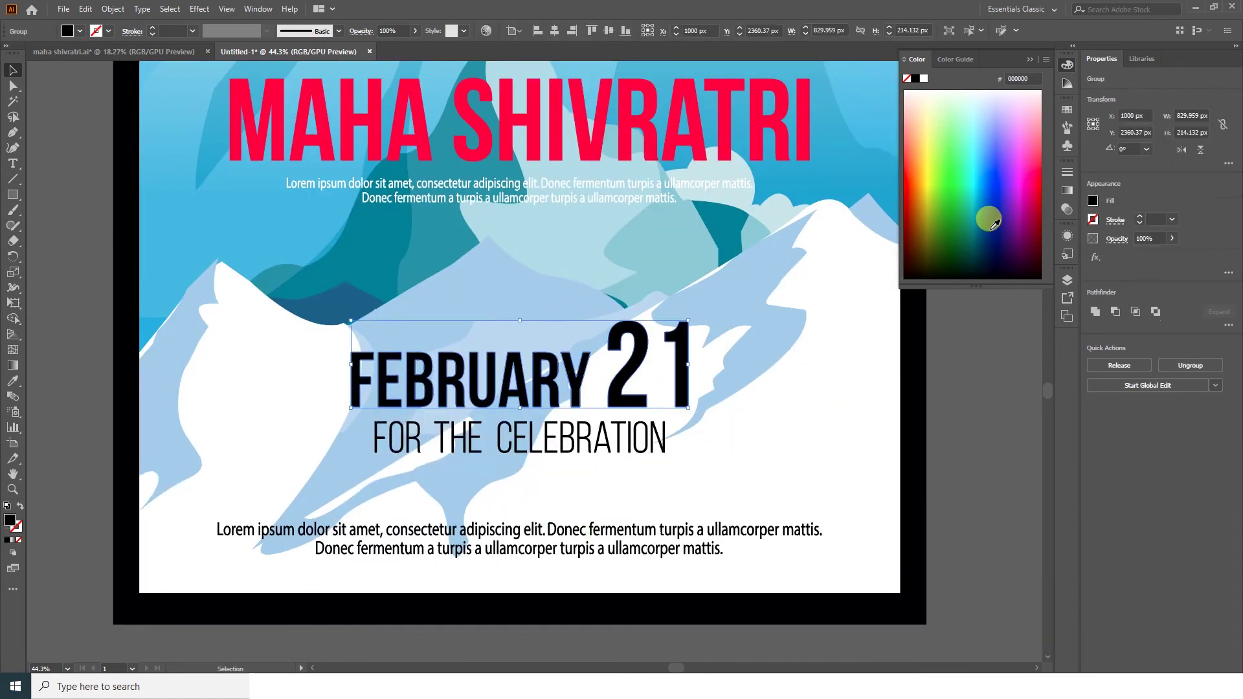
{"action": "left_click_drag", "start_coordinate": [971, 167], "coordinate": [978, 172]}
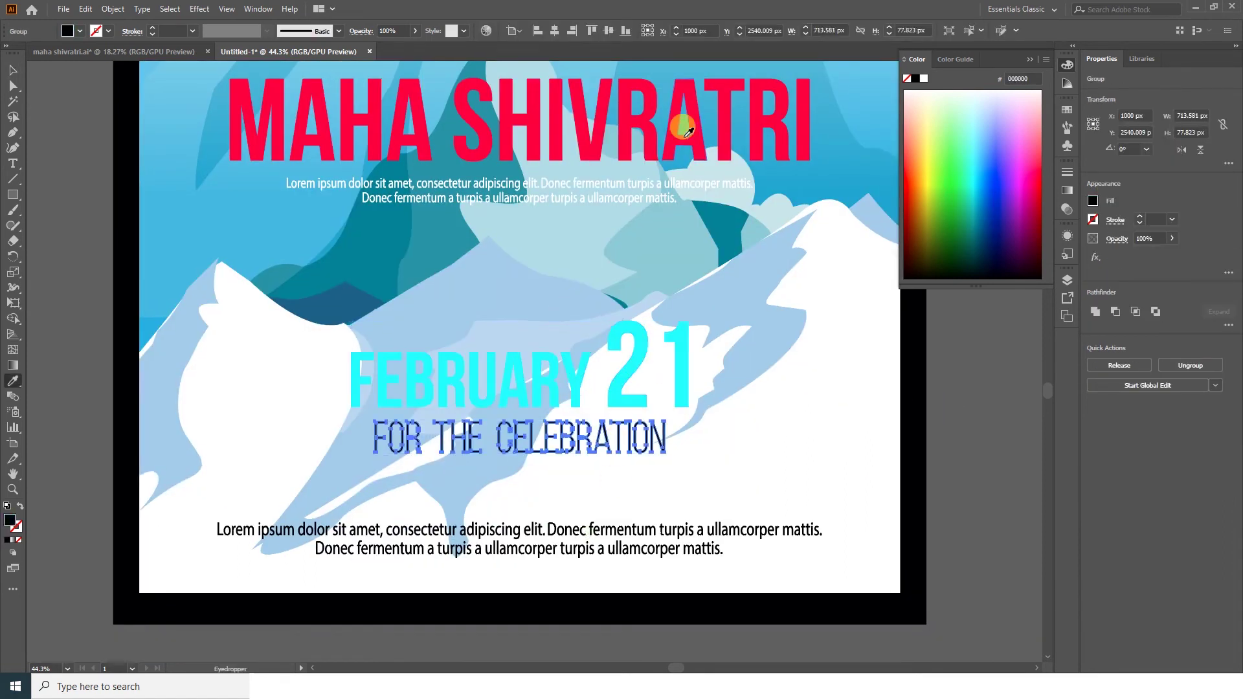
{"action": "left_click", "coordinate": [648, 362]}
{"action": "key", "text": "i"}
{"action": "left_click", "coordinate": [975, 196]}
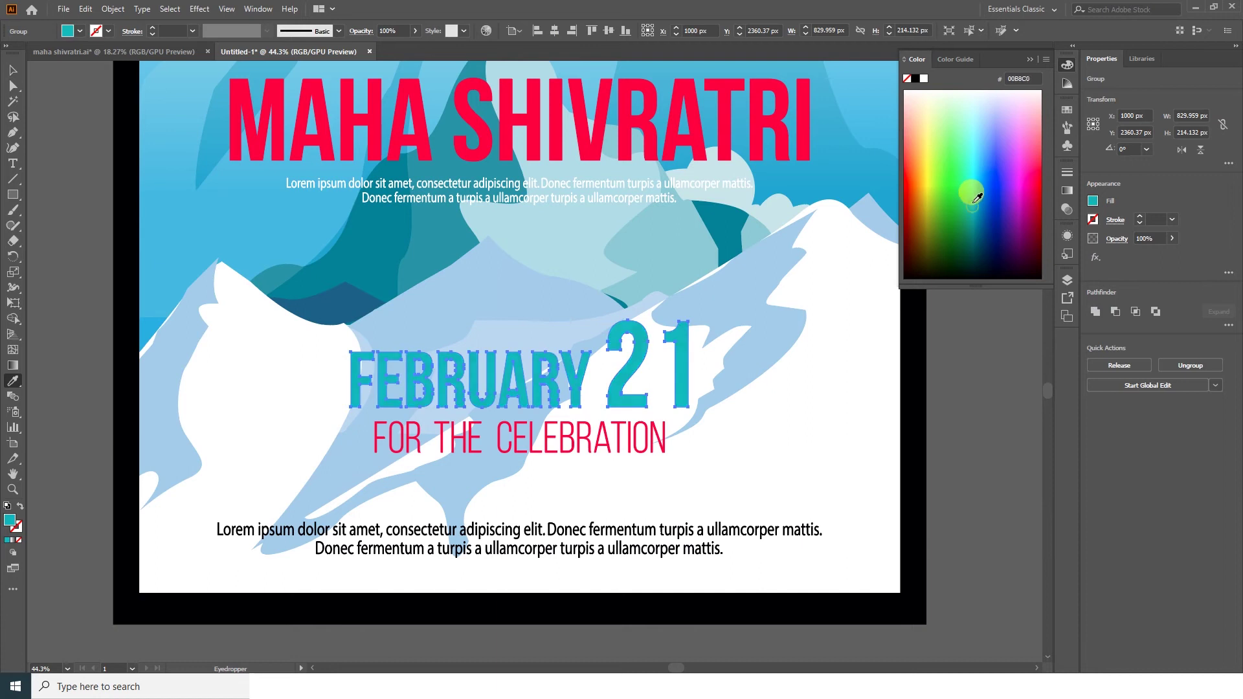
{"action": "left_click_drag", "start_coordinate": [980, 189], "coordinate": [976, 187]}
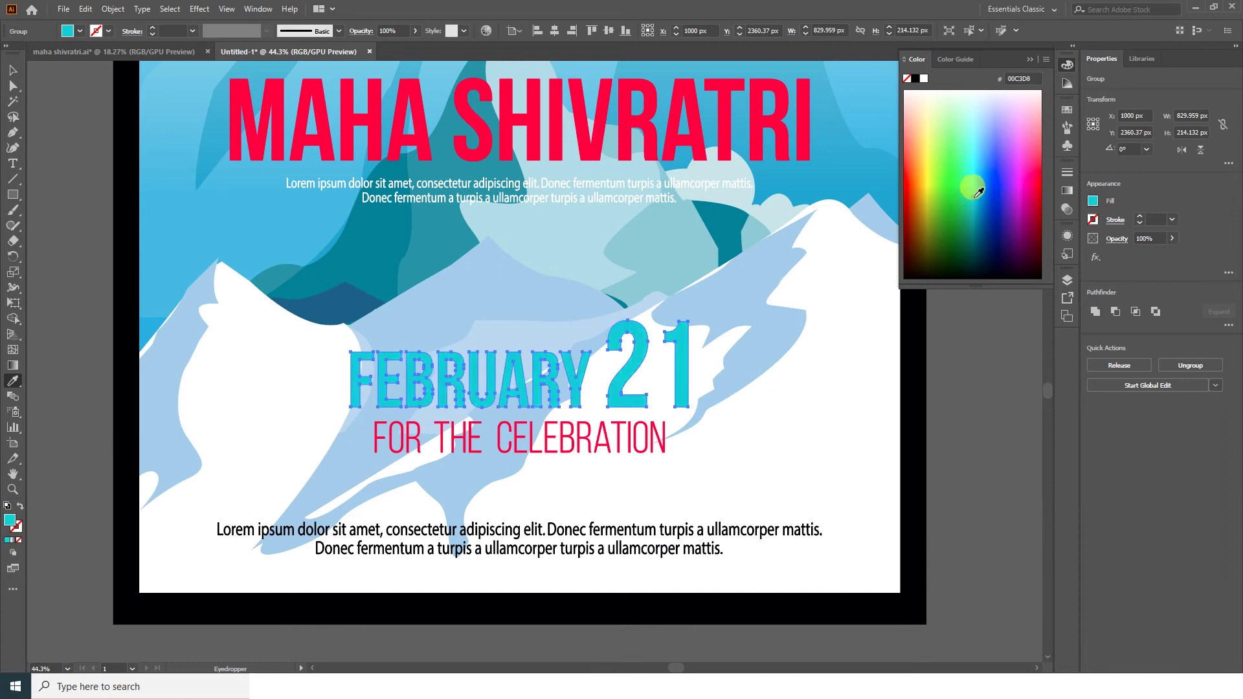
{"action": "left_click", "coordinate": [724, 293]}
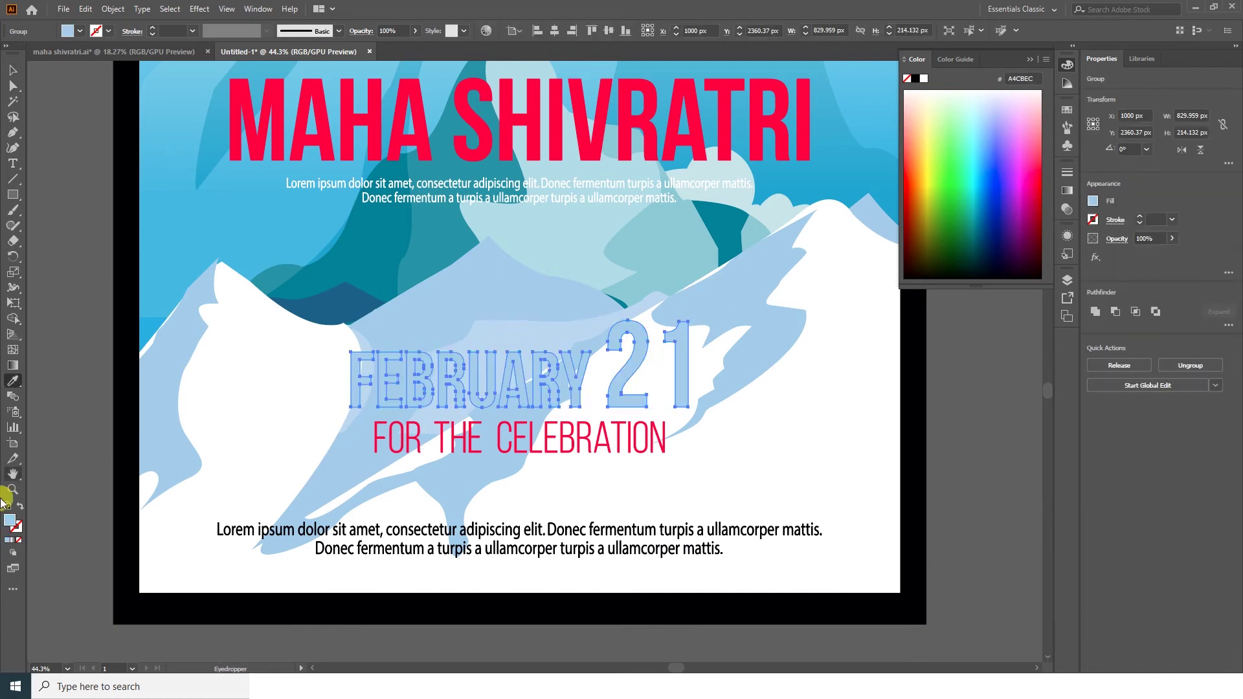
- Set the date's fill to medium blue 4097D3 and fit the poster in the window
{"action": "double_click", "coordinate": [9, 520]}
{"action": "left_click", "coordinate": [981, 290]}
{"action": "key", "text": "v"}
{"action": "key", "text": "ctrl+shift+a"}
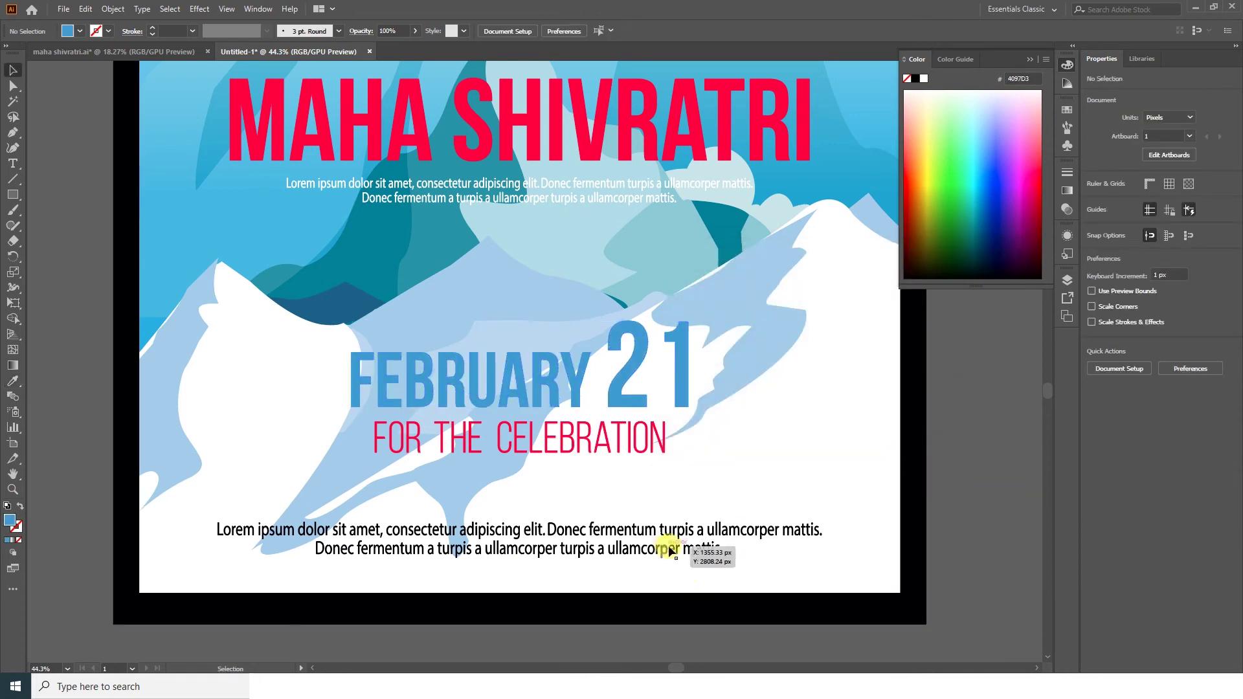
{"action": "key", "text": "ctrl+0"}
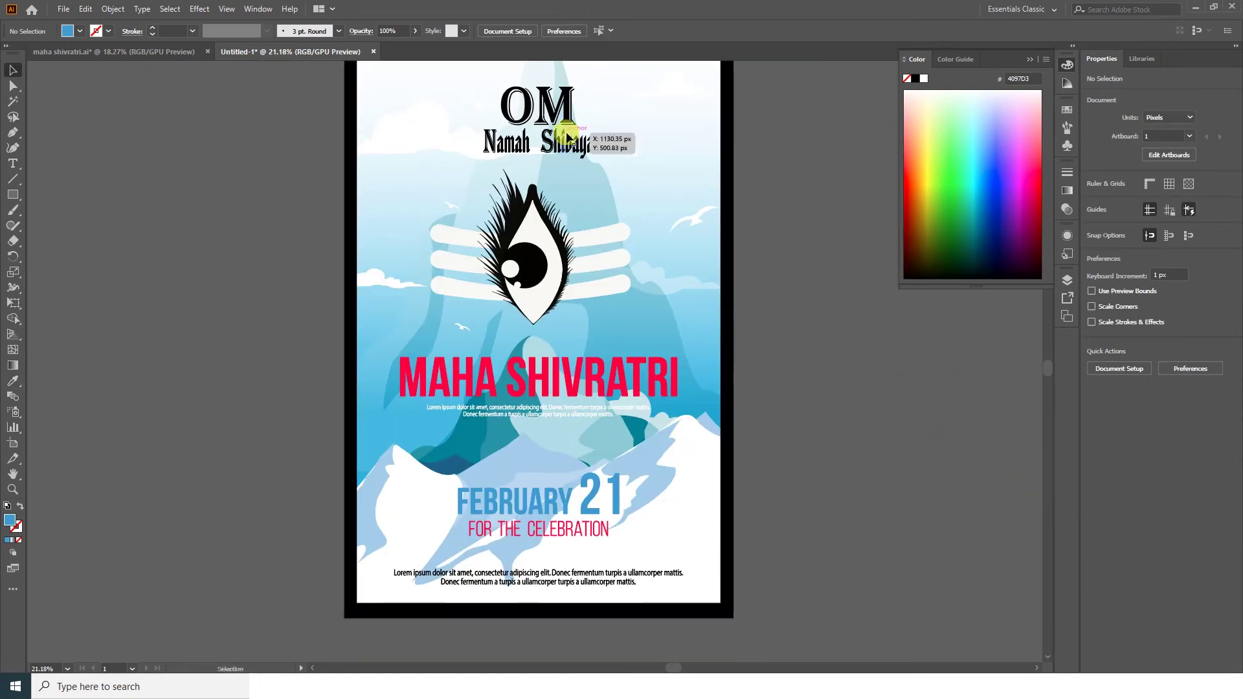
- Colour OM Namah Shivaya dark teal by sampling the dark mountain with the Eyedropper
{"action": "left_click", "coordinate": [567, 137]}
{"action": "key", "text": "i"}
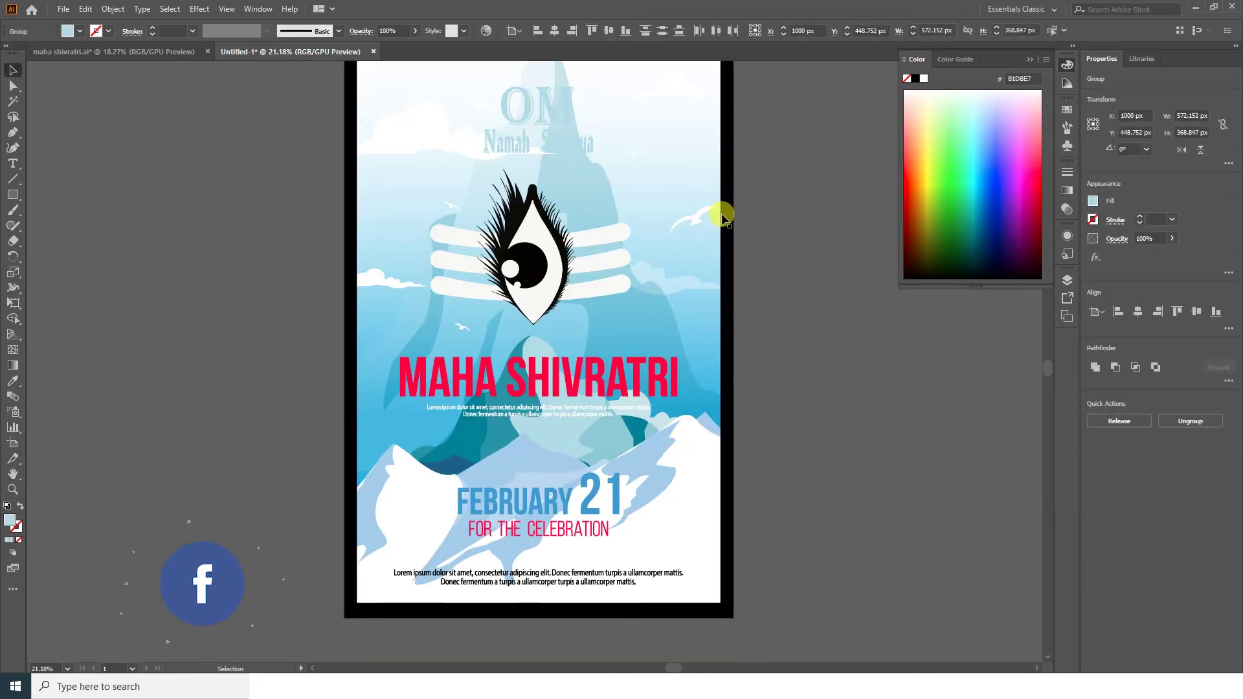
{"action": "left_click", "coordinate": [460, 457]}
{"action": "left_click", "coordinate": [845, 284]}
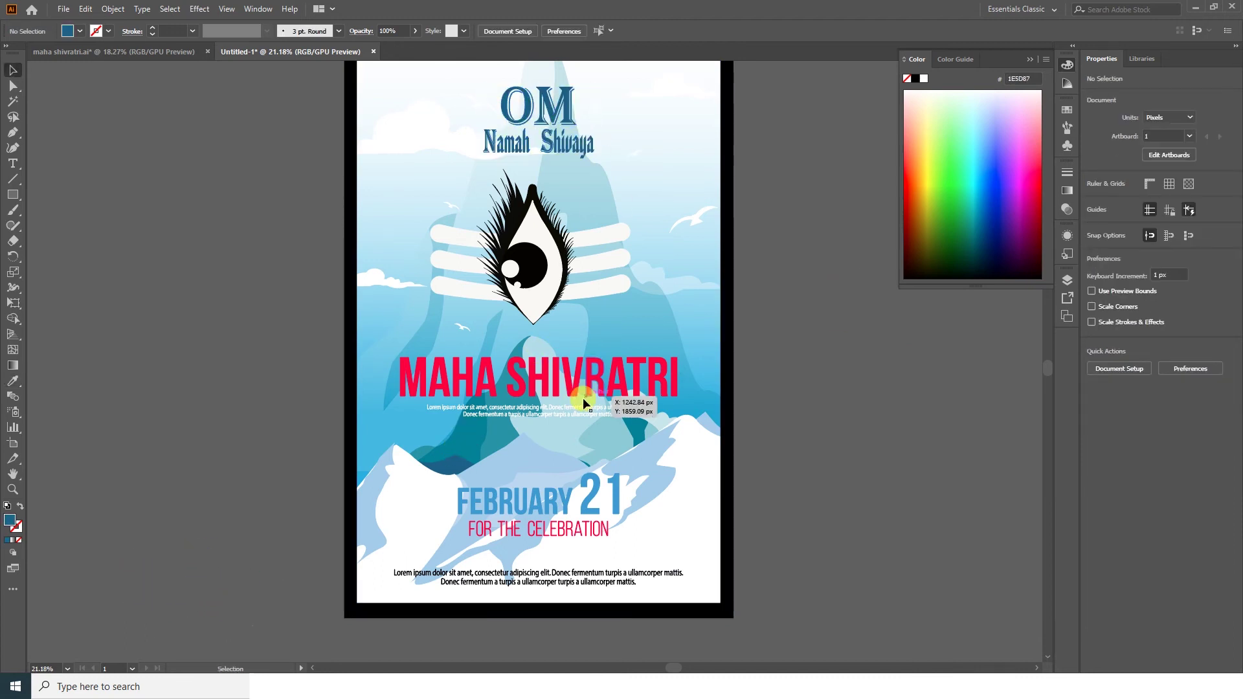
{"action": "left_click_drag", "start_coordinate": [573, 410], "coordinate": [574, 410]}
{"action": "left_click", "coordinate": [244, 388]}
- Scale FOR THE CELEBRATION down beneath the FEBRUARY 21 date
{"action": "scroll", "coordinate": [244, 388], "scroll_direction": "up", "scroll_amount": 1}
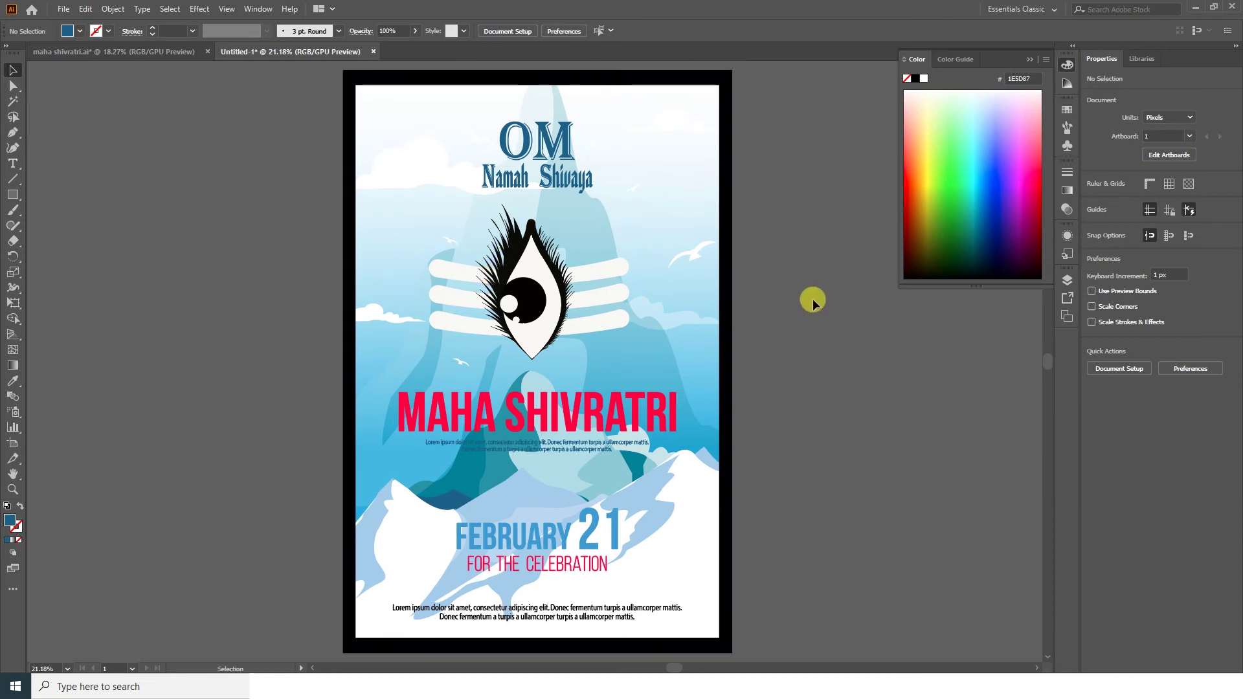
{"action": "left_click", "coordinate": [1067, 279]}
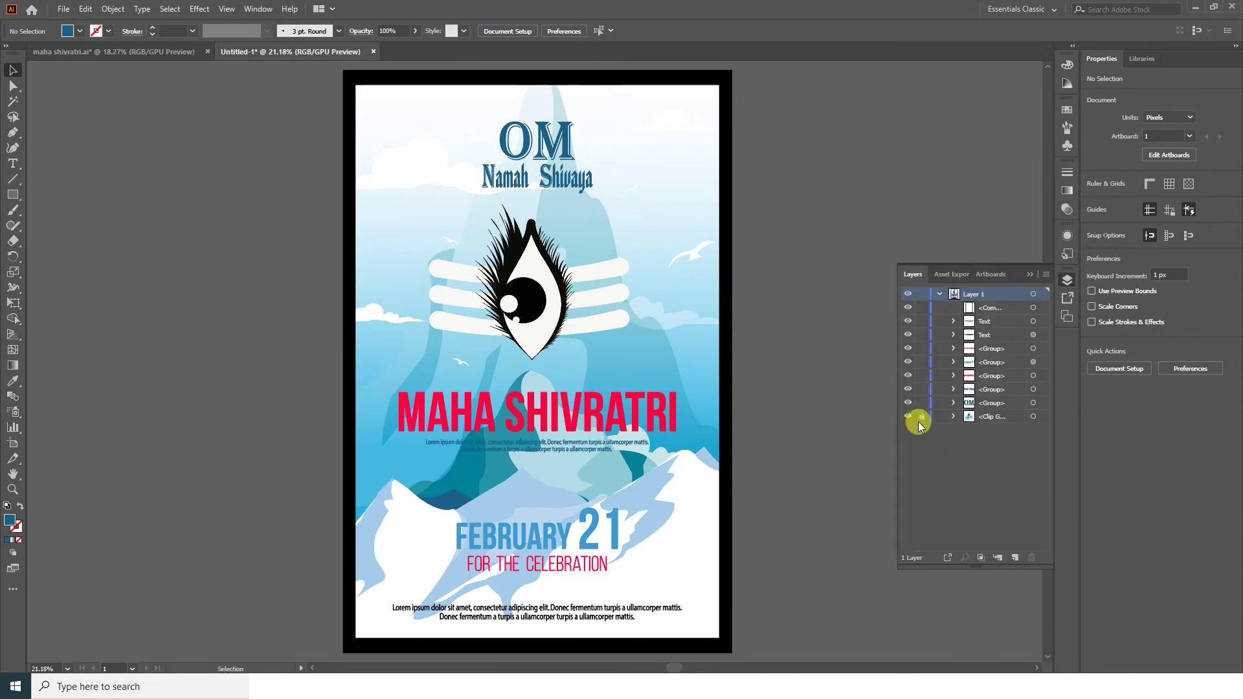
{"action": "left_click", "coordinate": [1070, 278]}
{"action": "left_click_drag", "start_coordinate": [574, 206], "coordinate": [601, 428]}
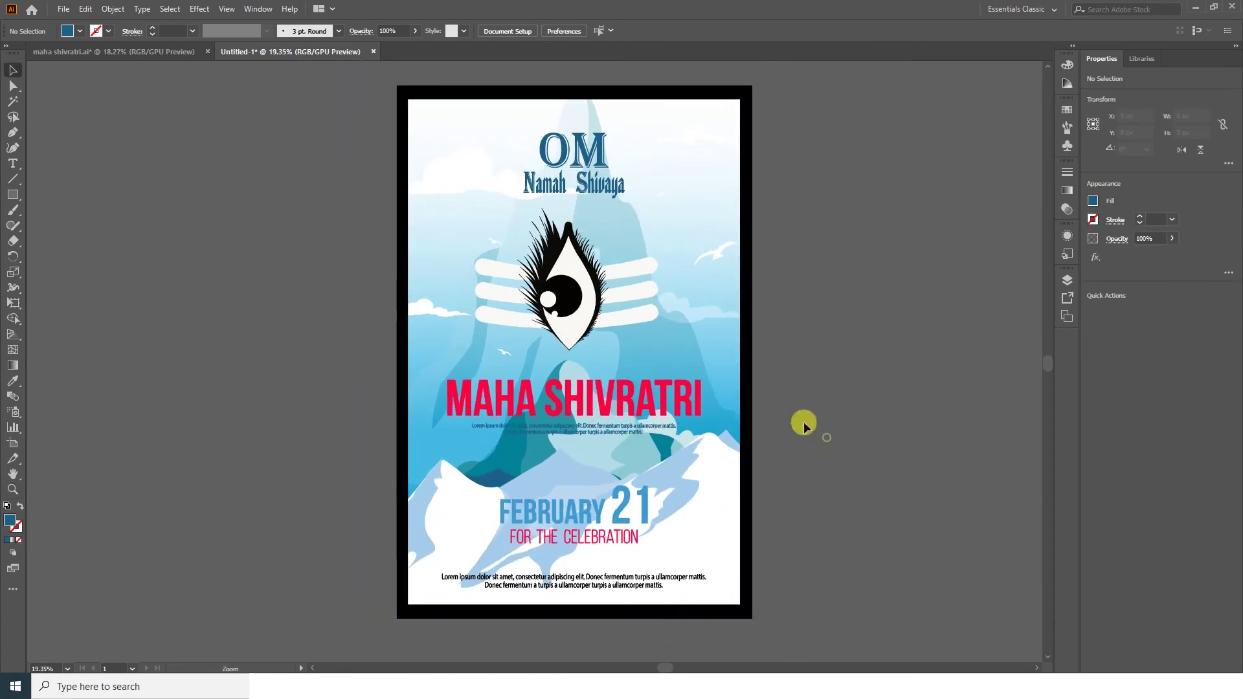
{"action": "scroll", "coordinate": [738, 411], "scroll_direction": "up", "scroll_amount": 5}
{"action": "key", "text": "v"}
{"action": "left_click", "coordinate": [511, 512]}
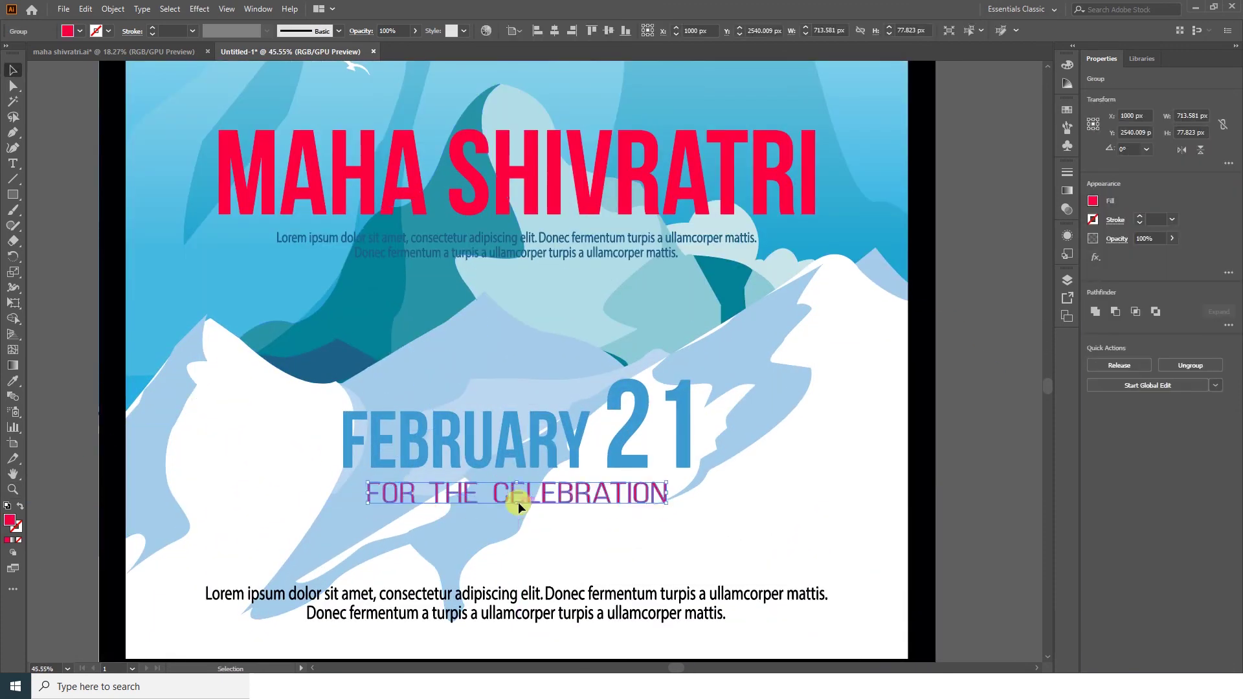
{"action": "left_click_drag", "start_coordinate": [670, 486], "coordinate": [627, 487]}
- Review the date block's placement with the whole poster fitted in view
{"action": "left_click", "coordinate": [628, 424]}
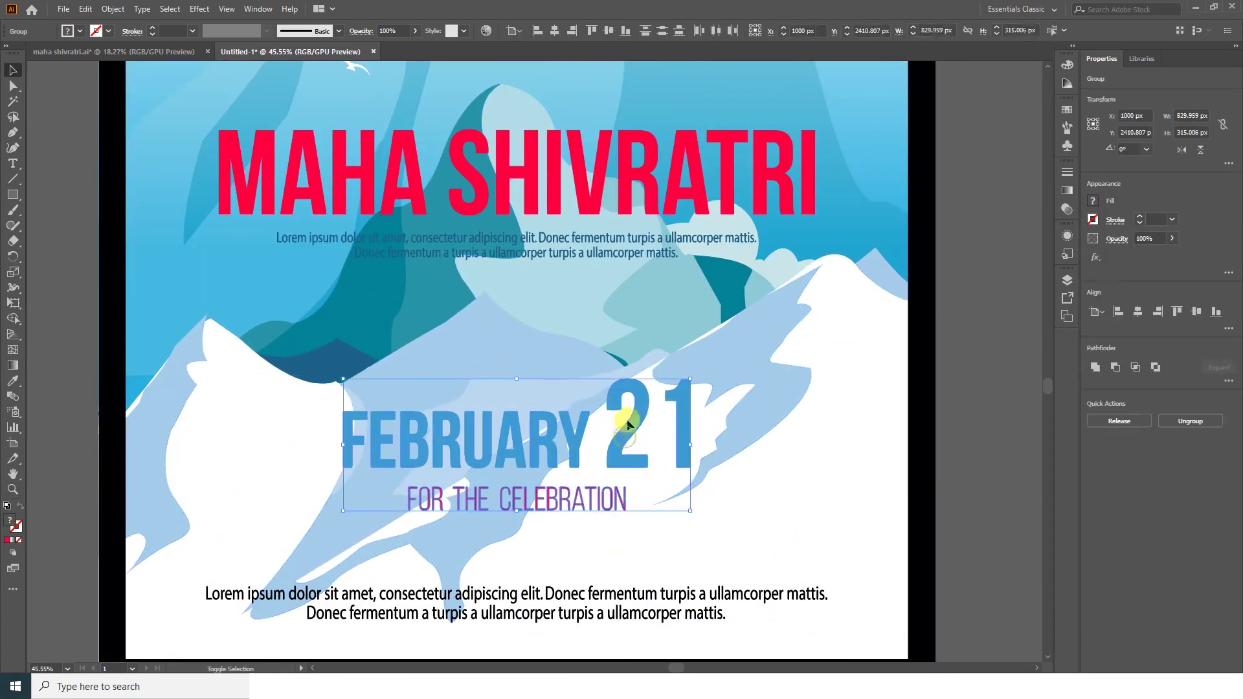
{"action": "left_click", "coordinate": [1041, 485]}
{"action": "key", "text": "ctrl+0"}
{"action": "left_click_drag", "start_coordinate": [761, 575], "coordinate": [666, 507]}
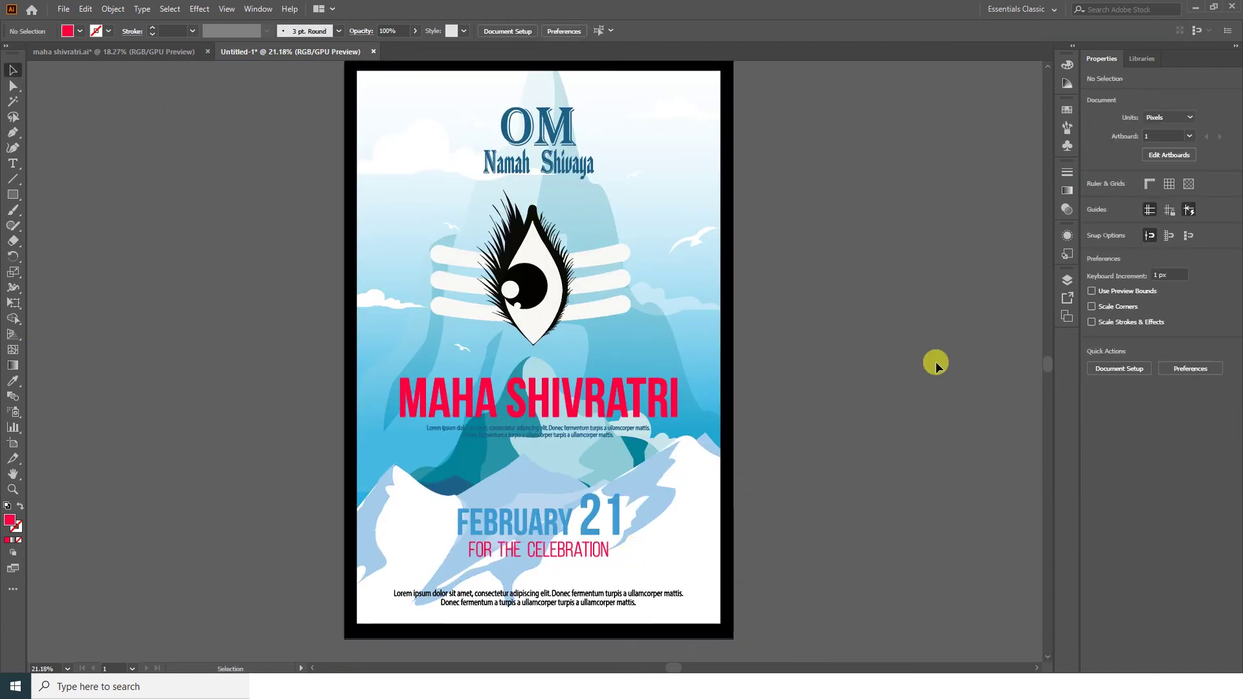
{"action": "left_click", "coordinate": [583, 388]}
- Zoom in on MAHA SHIVRATRI to inspect its new dark blue shadow
{"action": "scroll", "coordinate": [583, 389], "scroll_direction": "up", "scroll_amount": 2}
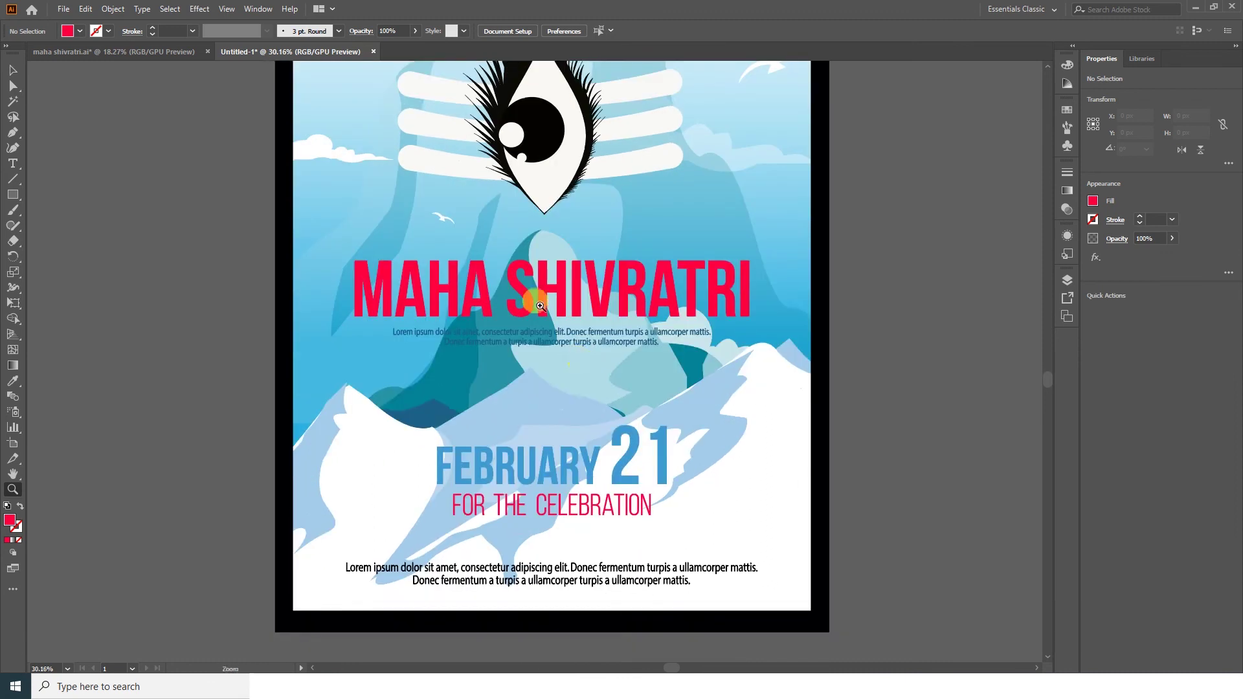
{"action": "scroll", "coordinate": [577, 285], "scroll_direction": "up", "scroll_amount": 2}
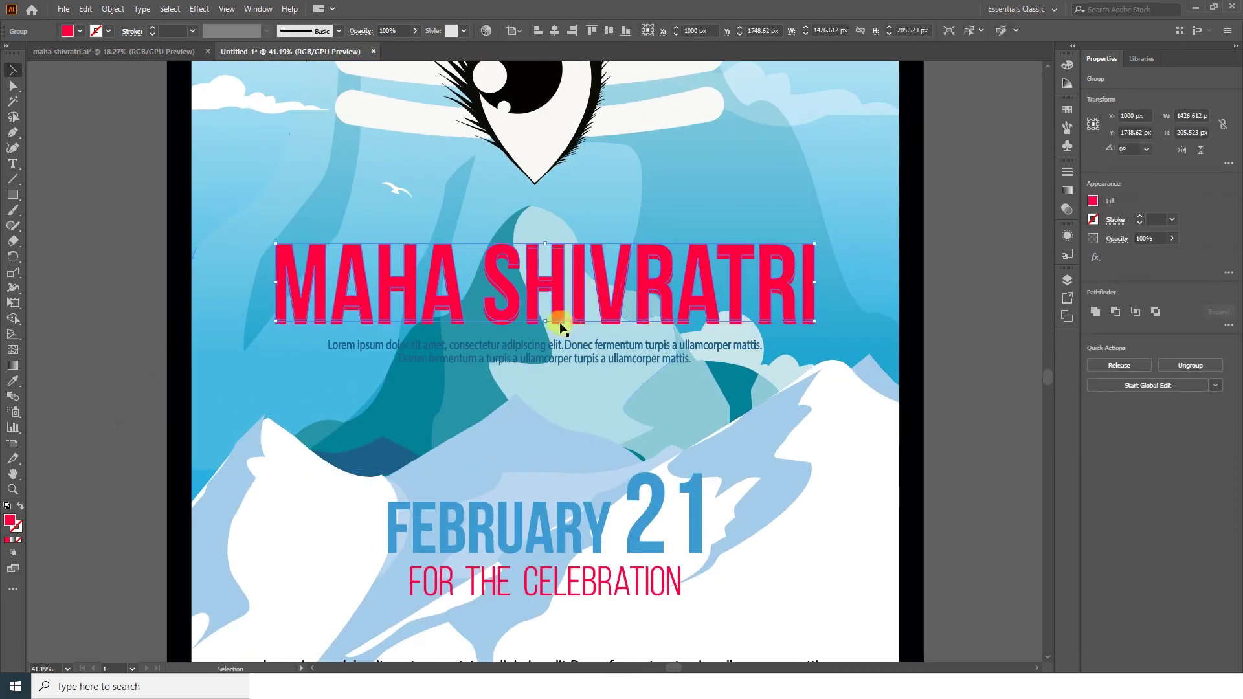
{"action": "left_click", "coordinate": [361, 444]}
{"action": "left_click", "coordinate": [484, 278]}
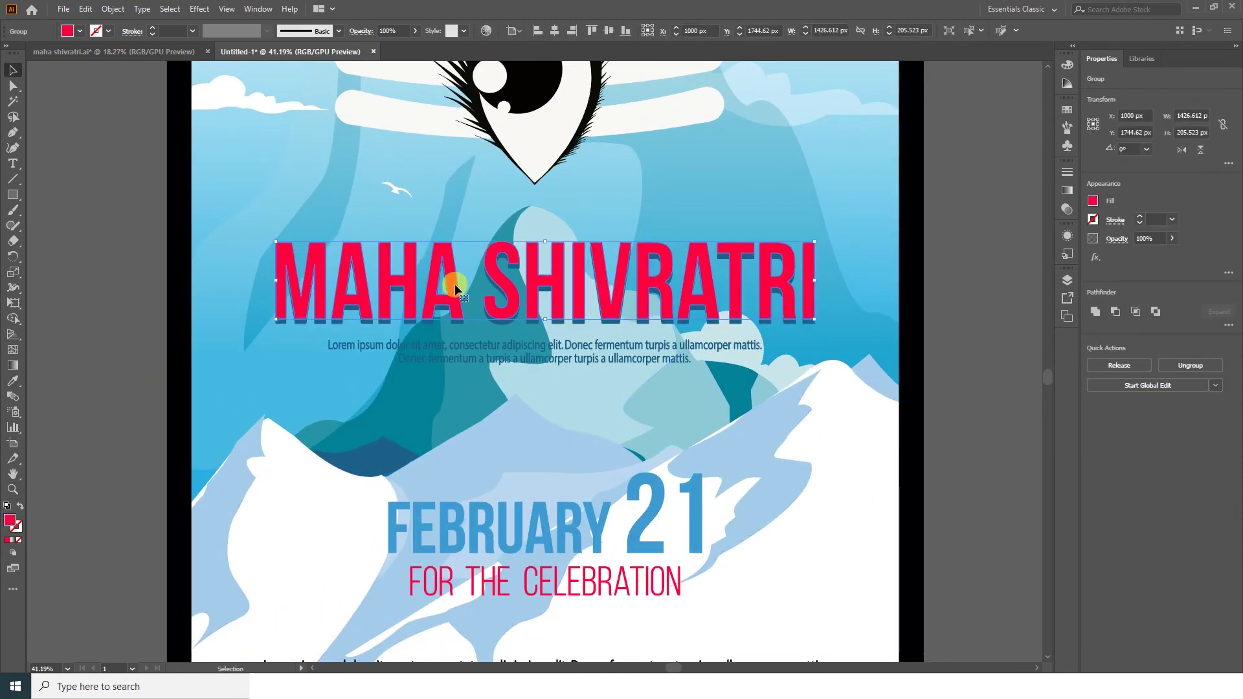
{"action": "key", "text": "z"}
{"action": "left_click_drag", "start_coordinate": [515, 450], "coordinate": [707, 314]}
{"action": "key", "text": "v"}
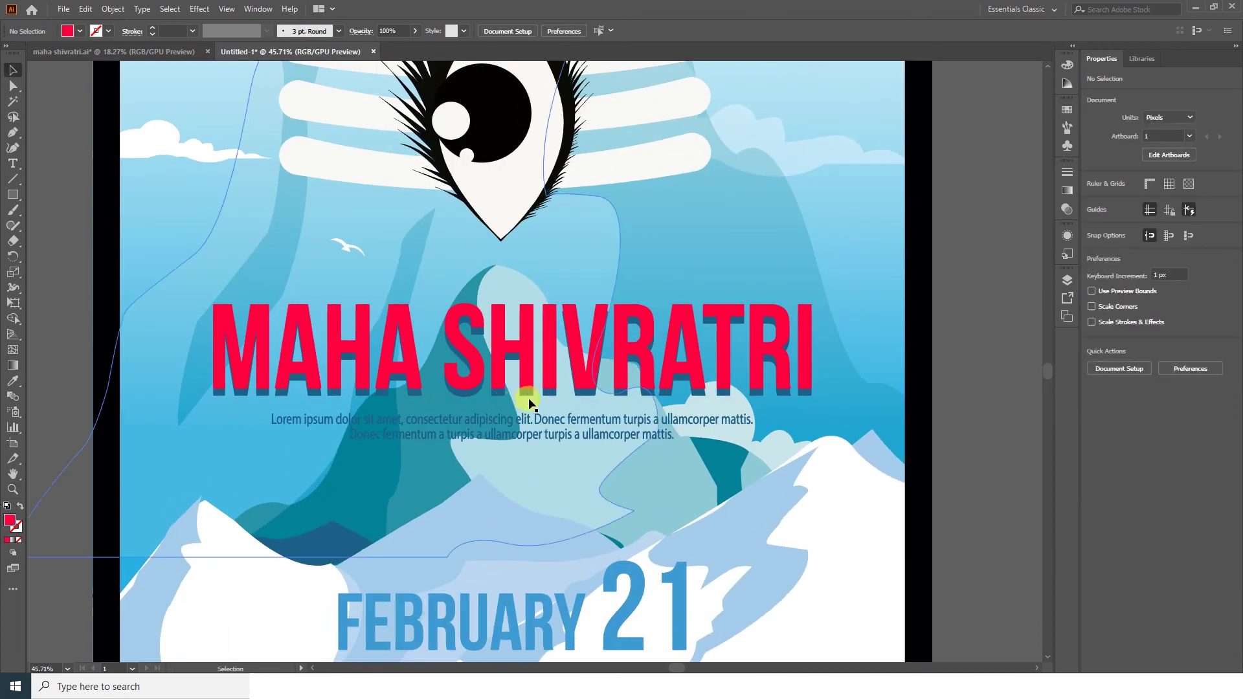
- Check the blue shadow copy behind the title, then zoom back out
{"action": "left_click", "coordinate": [527, 389]}
{"action": "left_click", "coordinate": [566, 436]}
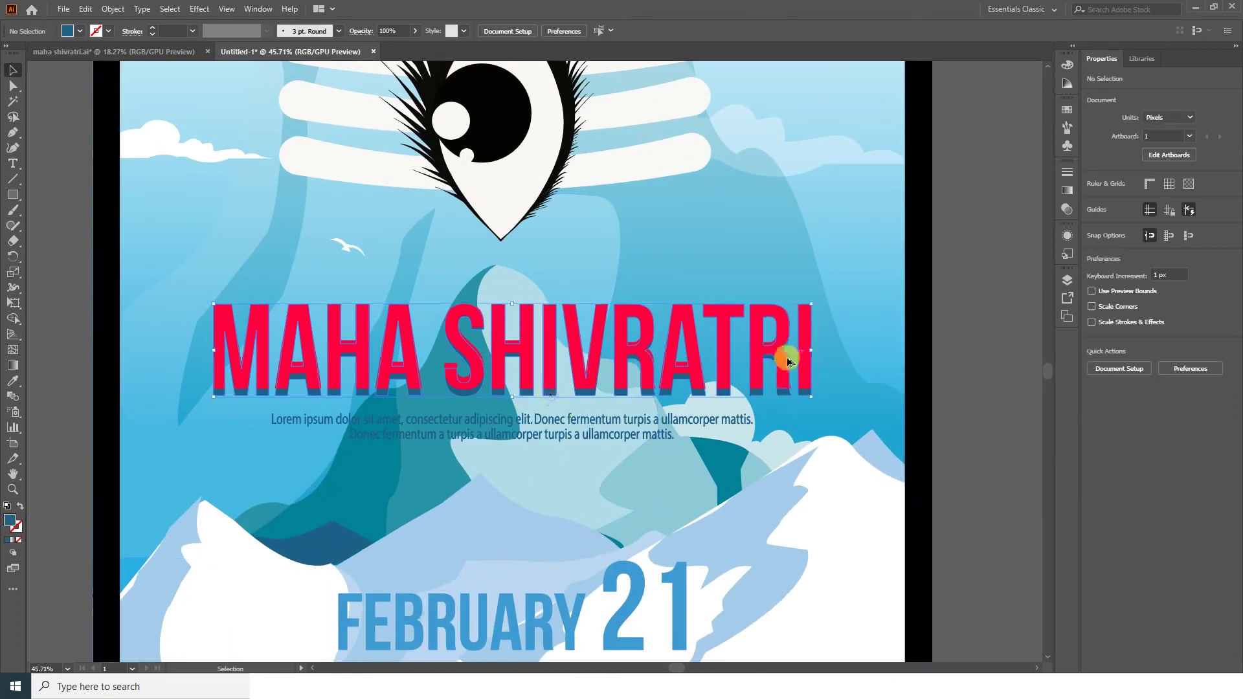
{"action": "key", "text": "z"}
{"action": "scroll", "coordinate": [416, 408], "scroll_direction": "down", "scroll_amount": 2}
{"action": "scroll", "coordinate": [122, 445], "scroll_direction": "down", "scroll_amount": 3}
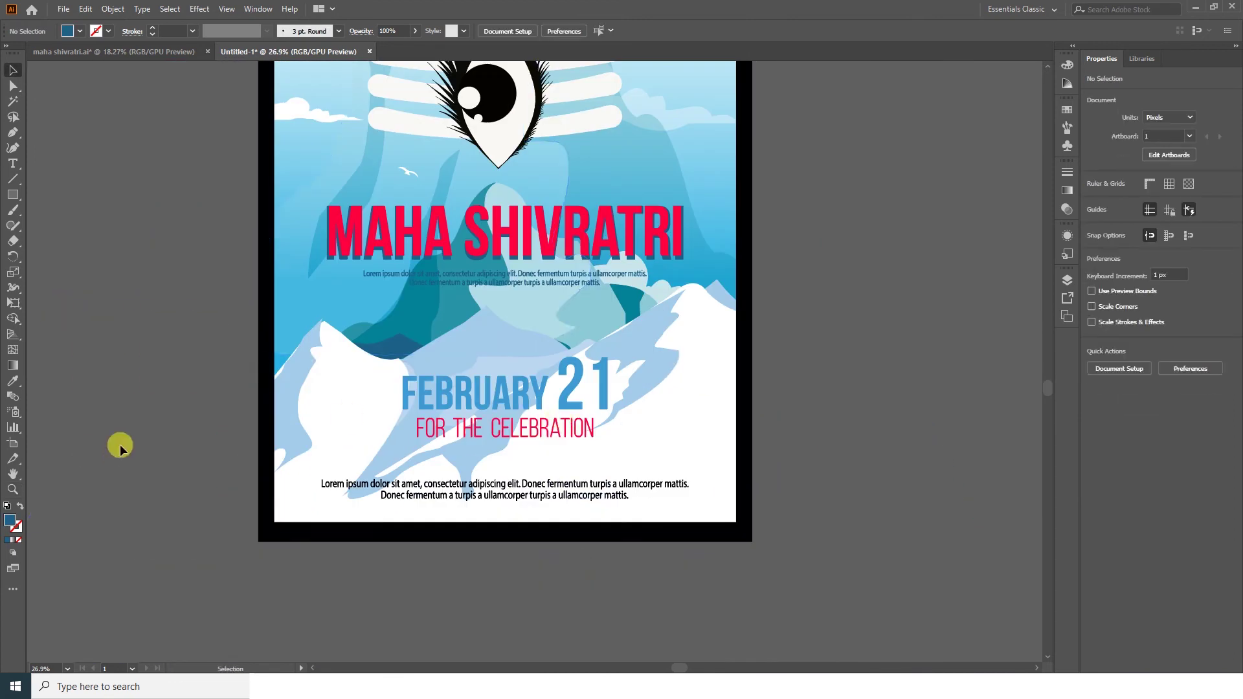
{"action": "scroll", "coordinate": [638, 263], "scroll_direction": "up", "scroll_amount": 3}
{"action": "key", "text": "v"}
{"action": "left_click", "coordinate": [591, 370]}
- Offset the front FEBRUARY 21 copy upward to reveal the shadow copy behind it
{"action": "key", "text": "v"}
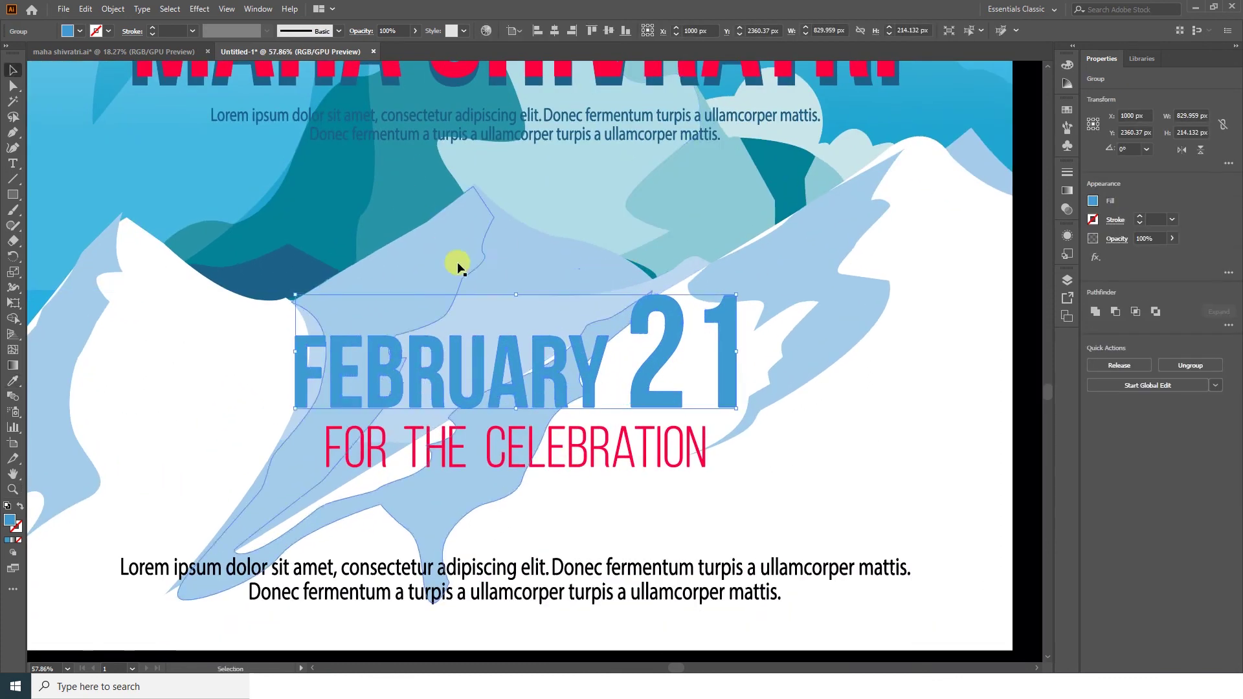
{"action": "key", "text": "shift+Up"}
{"action": "key", "text": "shift+Down"}
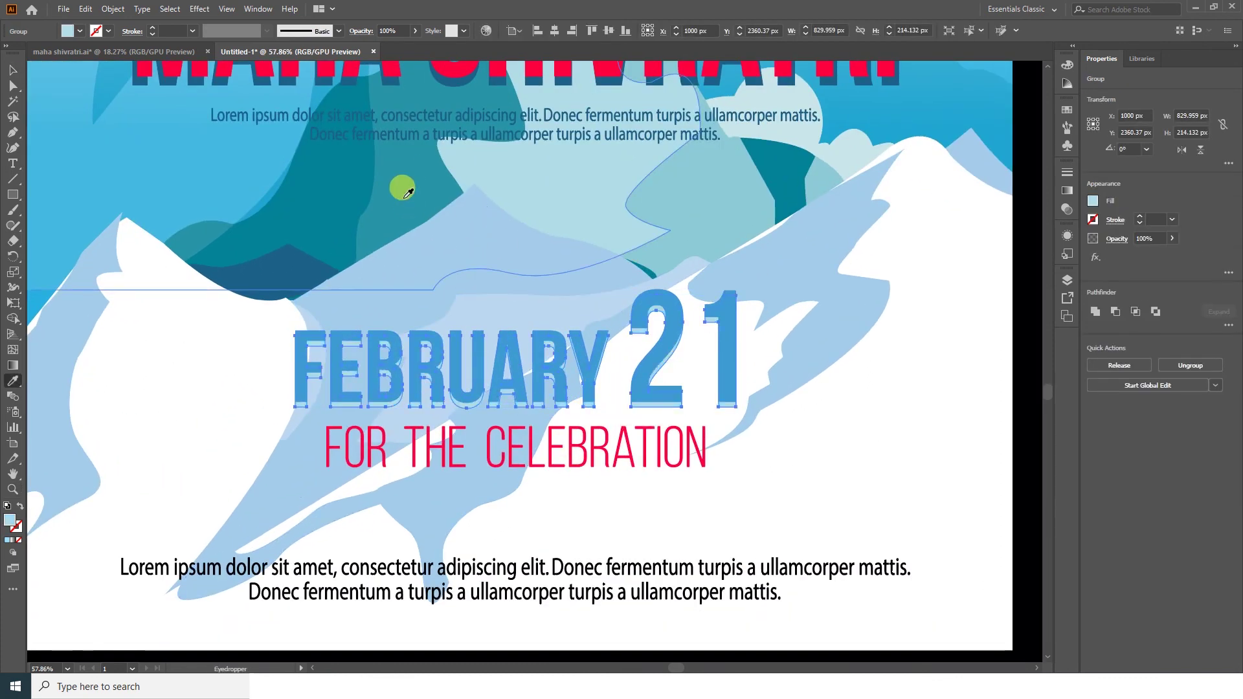
{"action": "scroll", "coordinate": [583, 421], "scroll_direction": "down", "scroll_amount": 1}
{"action": "key", "text": "v"}
{"action": "key", "text": "shift+Up"}
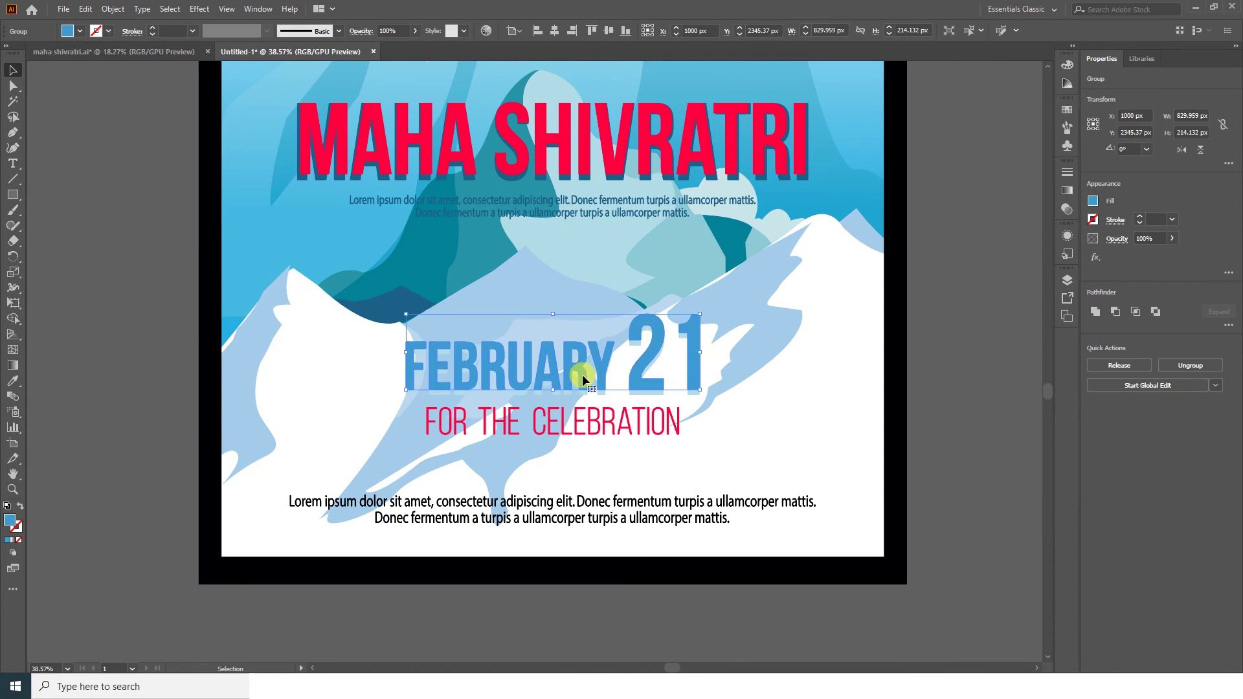
{"action": "left_click_drag", "start_coordinate": [583, 379], "coordinate": [585, 396]}
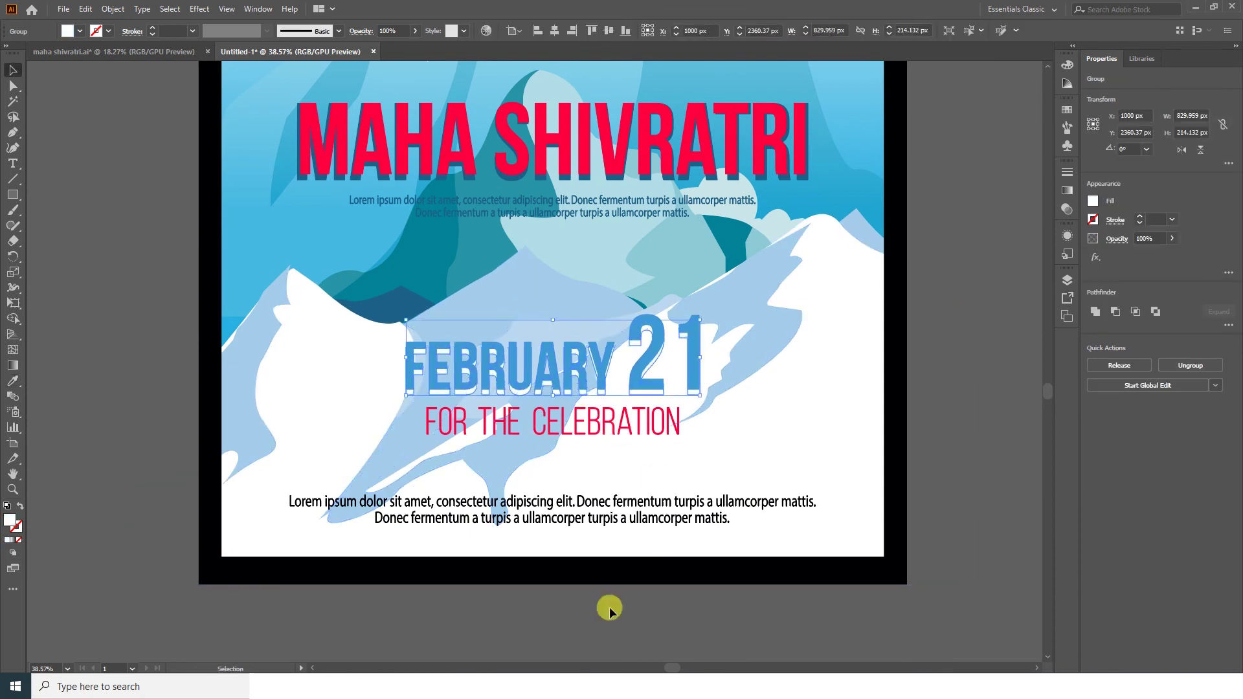
{"action": "left_click", "coordinate": [610, 611]}
{"action": "left_click", "coordinate": [567, 396]}
{"action": "key", "text": "i"}
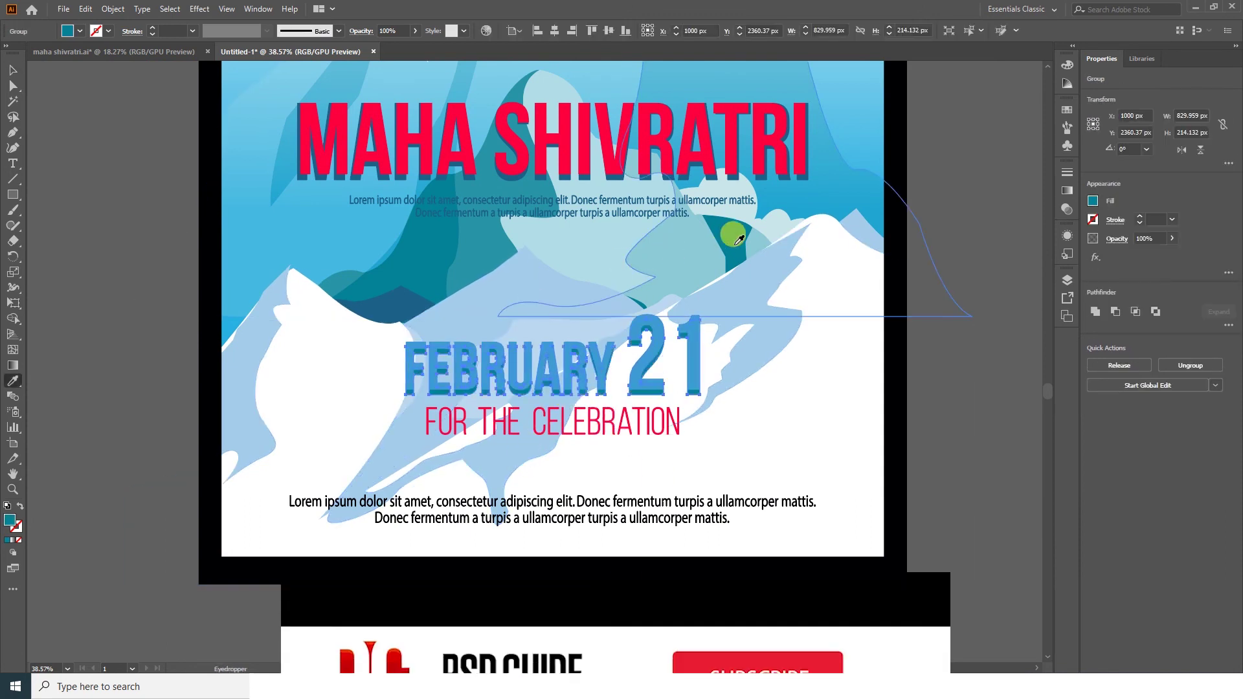
{"action": "key", "text": "v"}
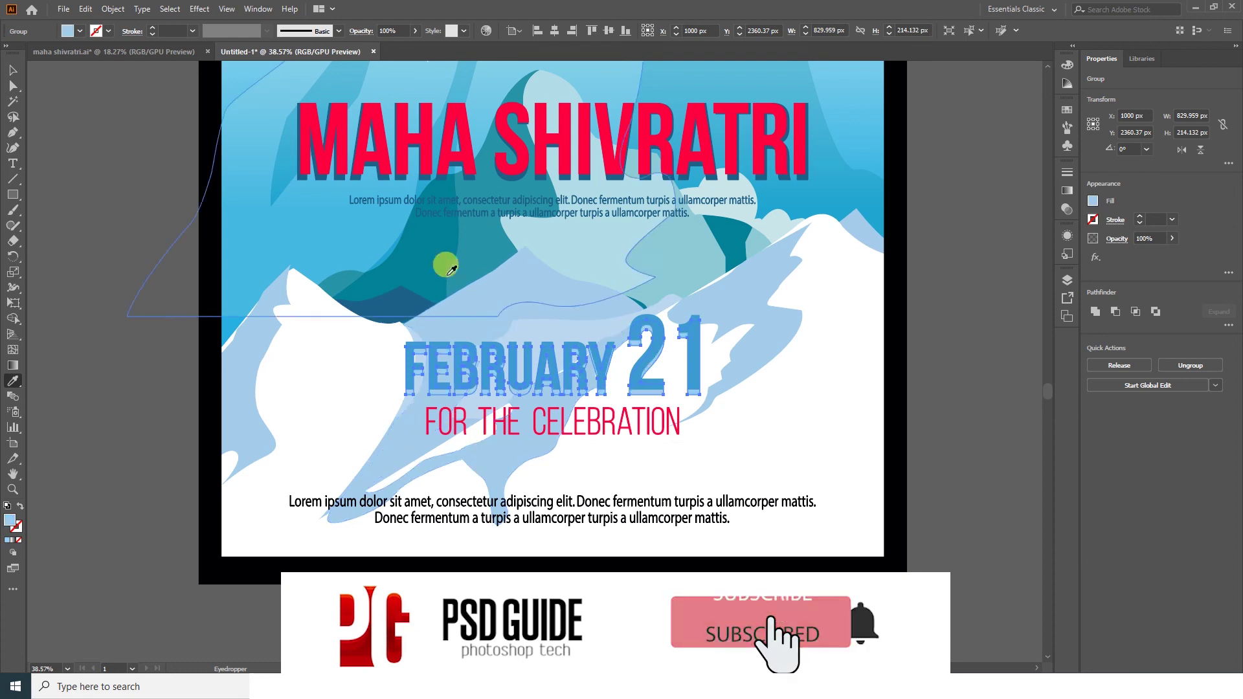